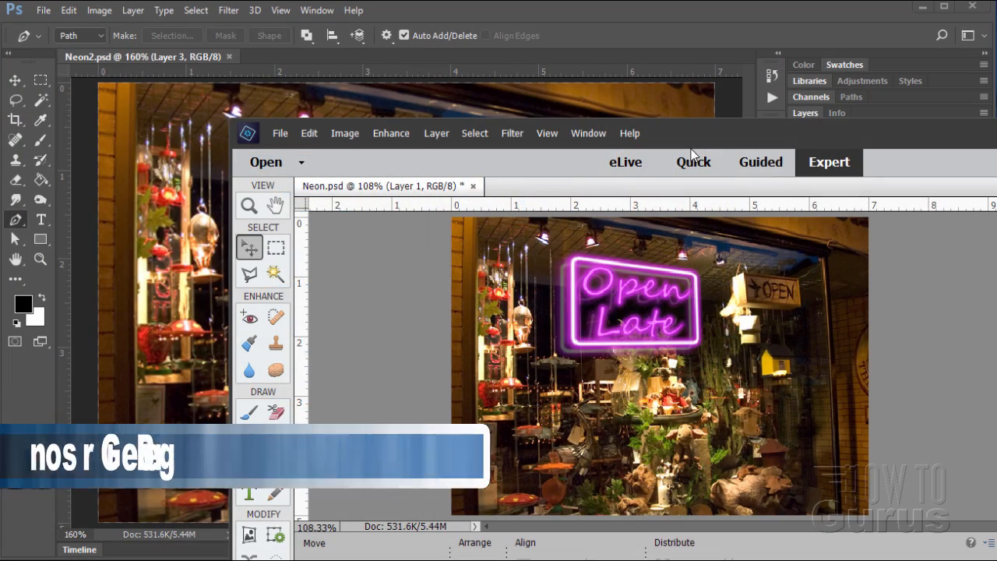
- Switch between the Photoshop Elements and Photoshop windows, and maximize the Elements window holding Neon.psd
{"action": "left_click_drag", "start_coordinate": [683, 141], "coordinate": [556, 131]}
{"action": "left_click", "coordinate": [581, 16]}
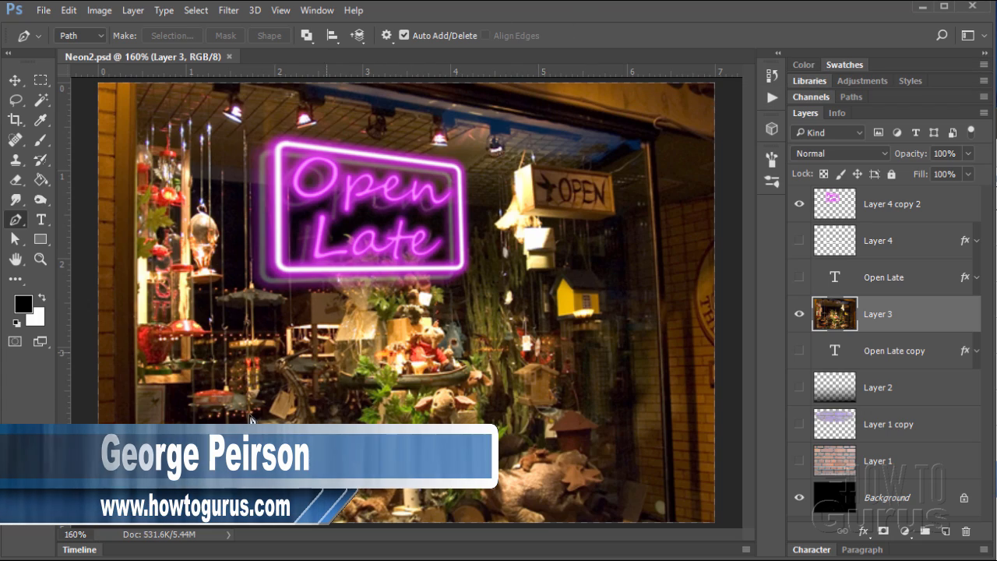
{"action": "key", "text": "alt+Tab"}
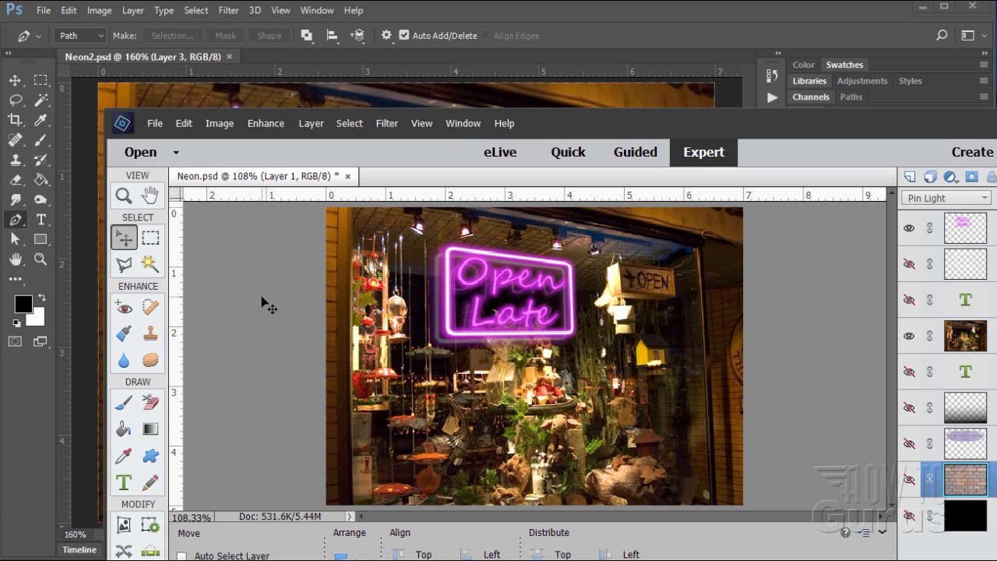
{"action": "double_click", "coordinate": [447, 123]}
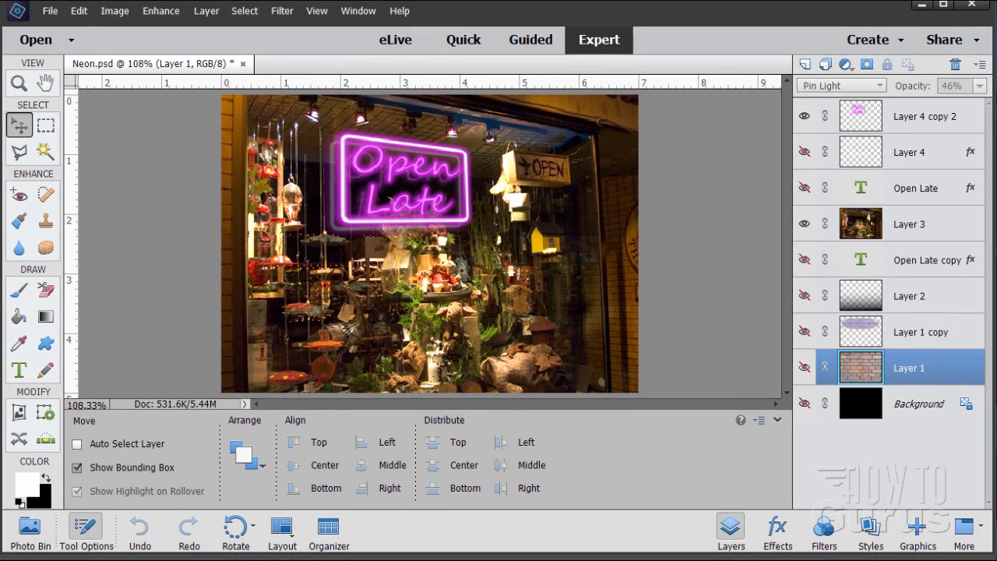
- Switch to Photoshop, look through the Pen tool variants and the path selection tools, and reactivate the Pen tool
{"action": "left_click", "coordinate": [128, 560]}
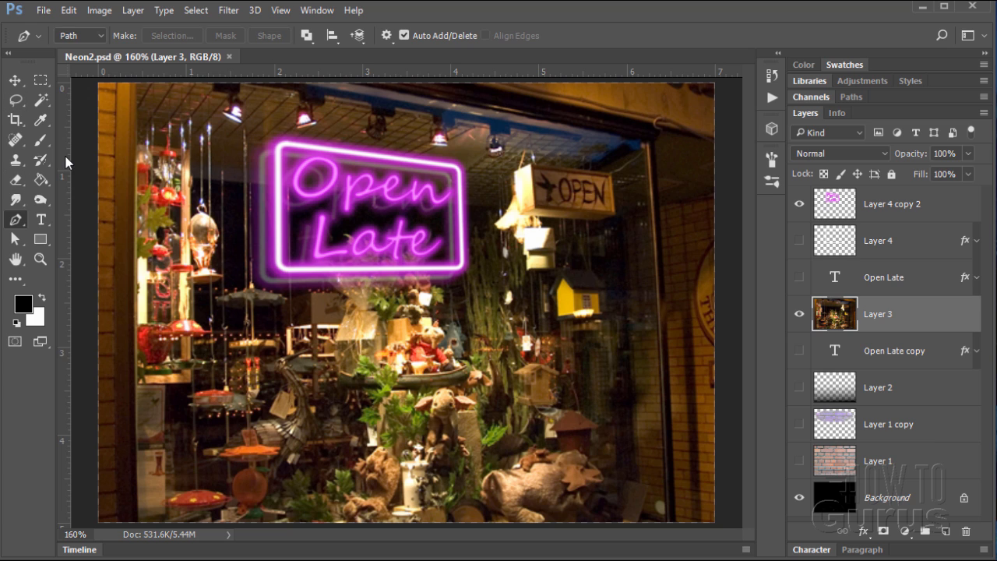
{"action": "right_click", "coordinate": [19, 222]}
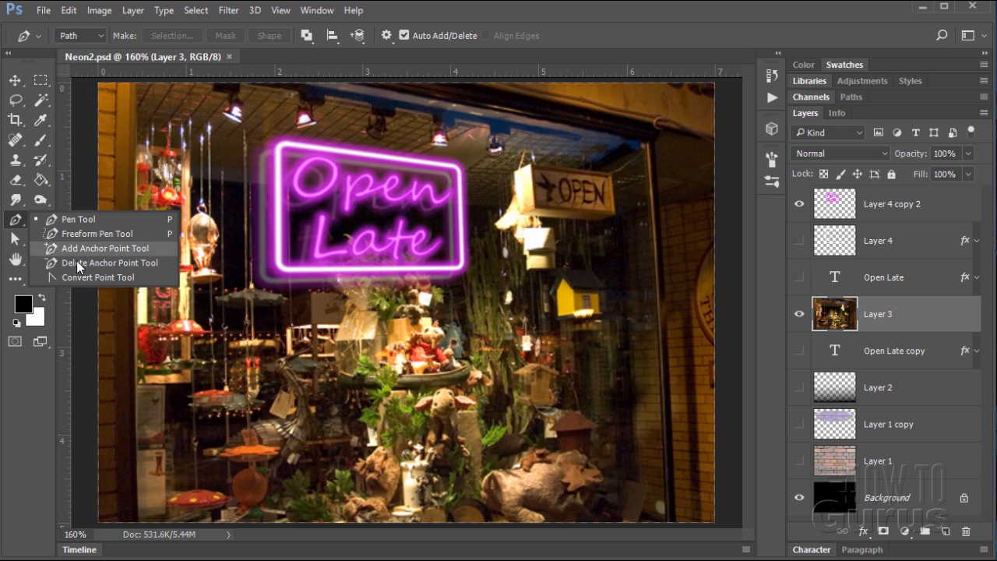
{"action": "left_click", "coordinate": [14, 240]}
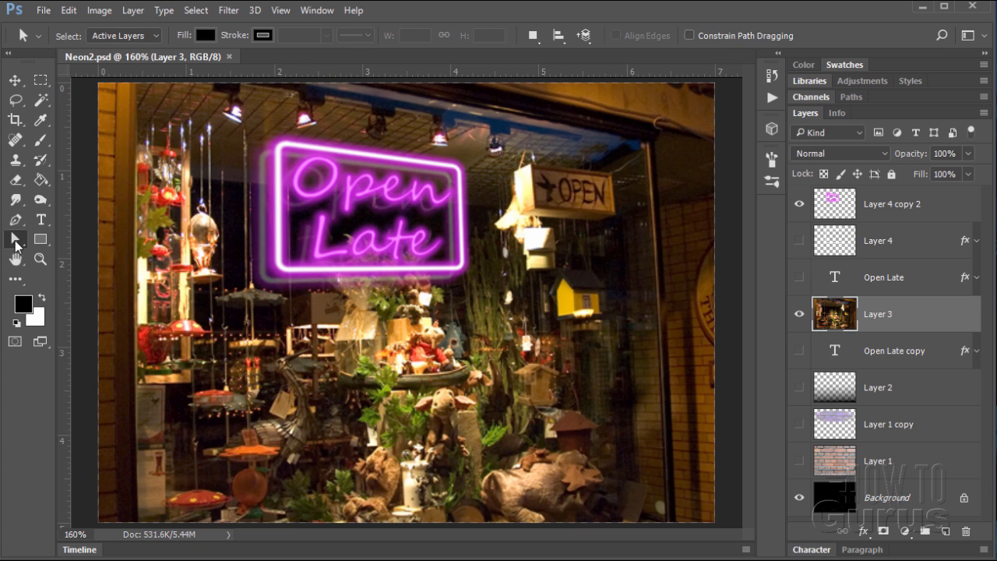
{"action": "right_click", "coordinate": [15, 240]}
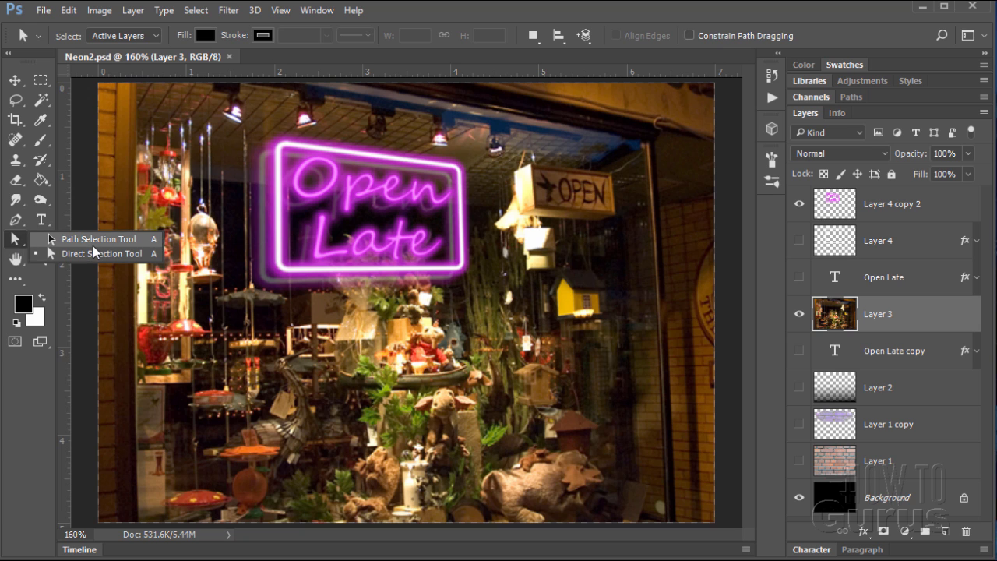
{"action": "left_click", "coordinate": [14, 221]}
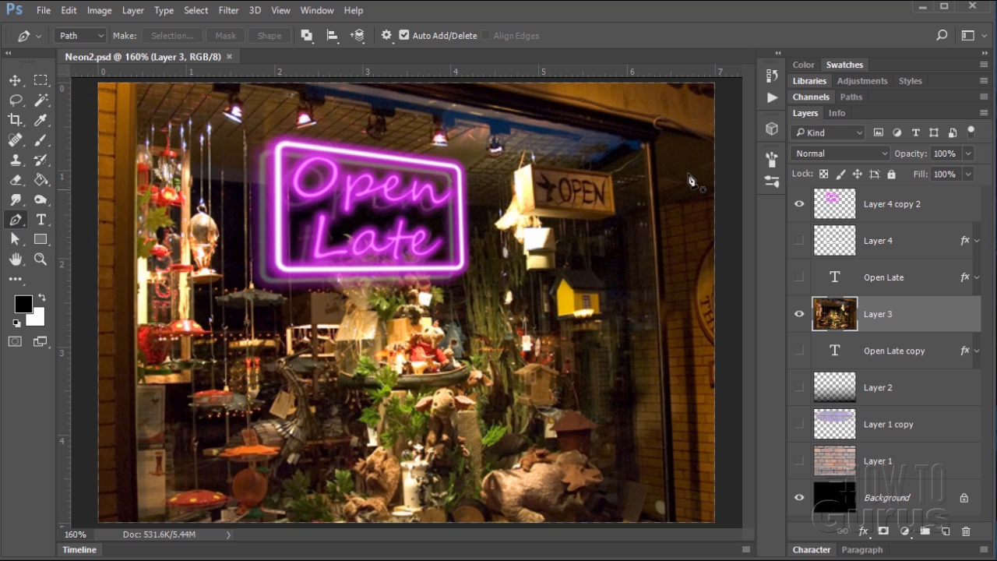
- Display the document's paths and its color channels, and collapse that view again
{"action": "left_click", "coordinate": [852, 97]}
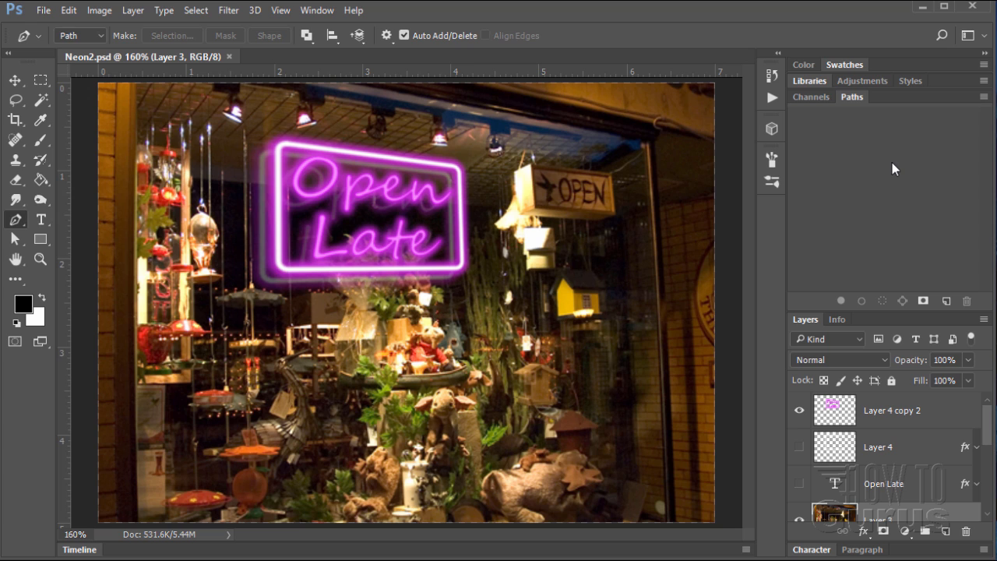
{"action": "left_click", "coordinate": [808, 97]}
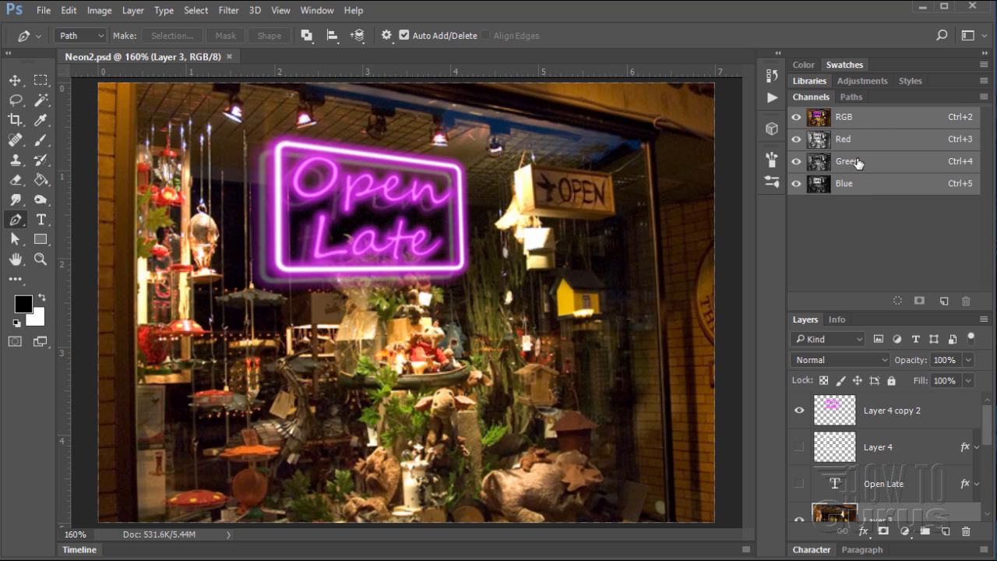
{"action": "double_click", "coordinate": [811, 97]}
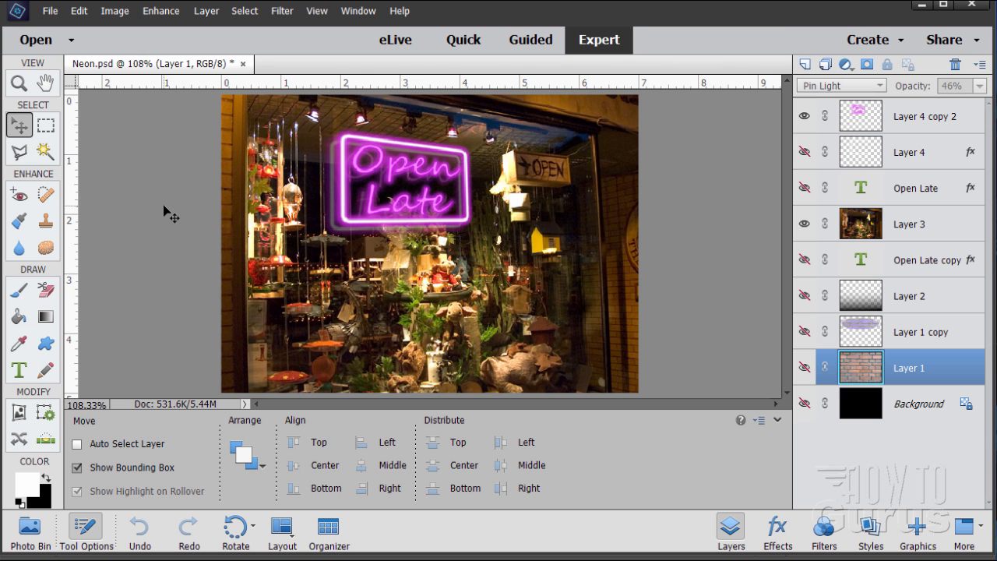
- Compare the image color mode options in Photoshop Elements with those in Photoshop
{"action": "left_click", "coordinate": [114, 11]}
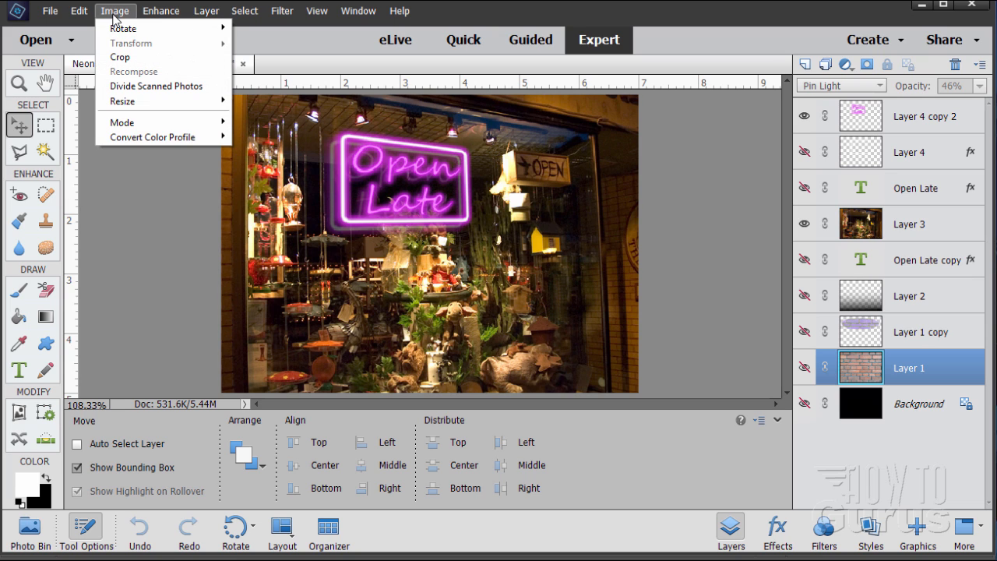
{"action": "mouse_move", "coordinate": [152, 127]}
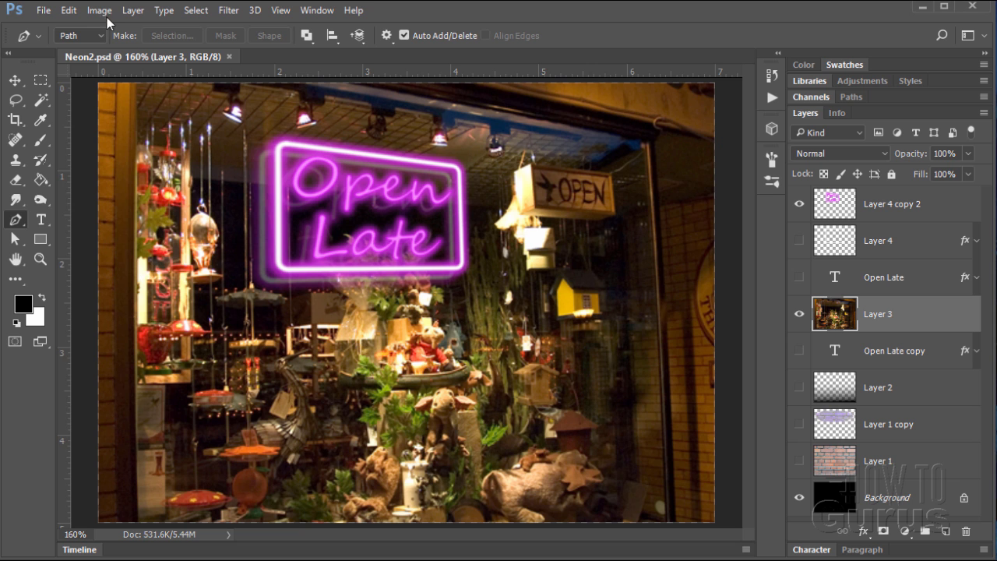
{"action": "left_click", "coordinate": [102, 13]}
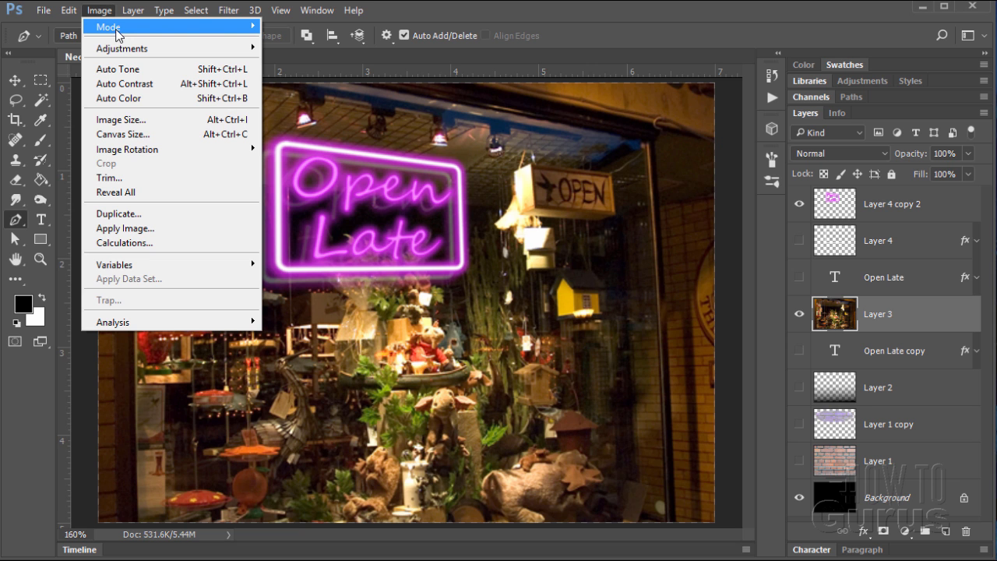
{"action": "mouse_move", "coordinate": [145, 27]}
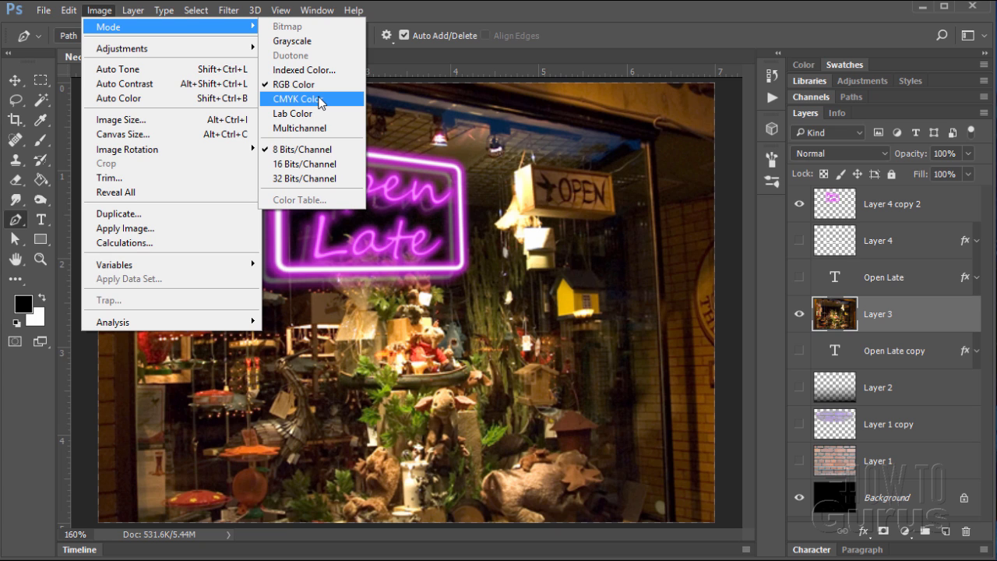
{"action": "left_click", "coordinate": [39, 383]}
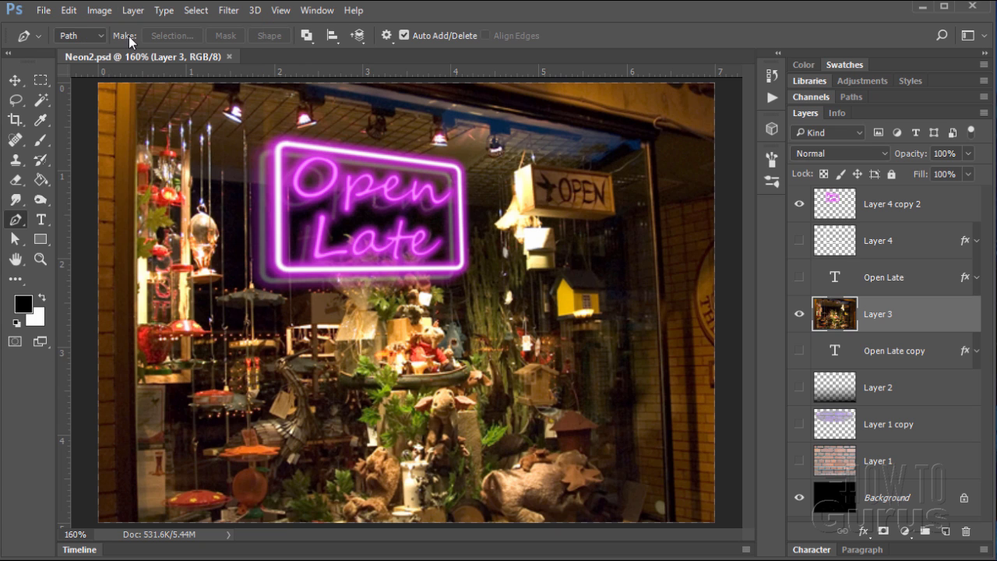
- Look through Photoshop's Type and 3D commands without applying any of them
{"action": "left_click", "coordinate": [163, 13]}
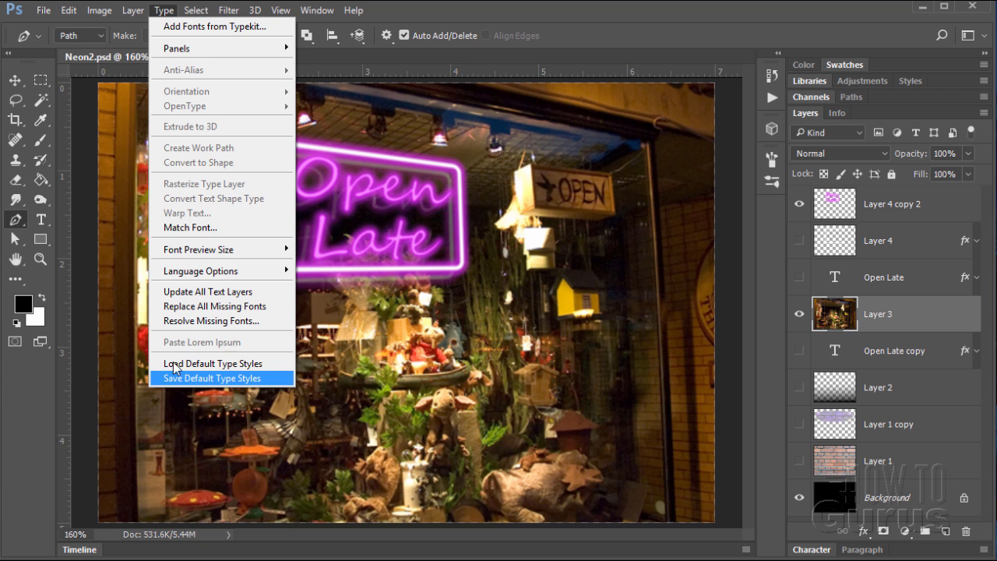
{"action": "mouse_move", "coordinate": [233, 13]}
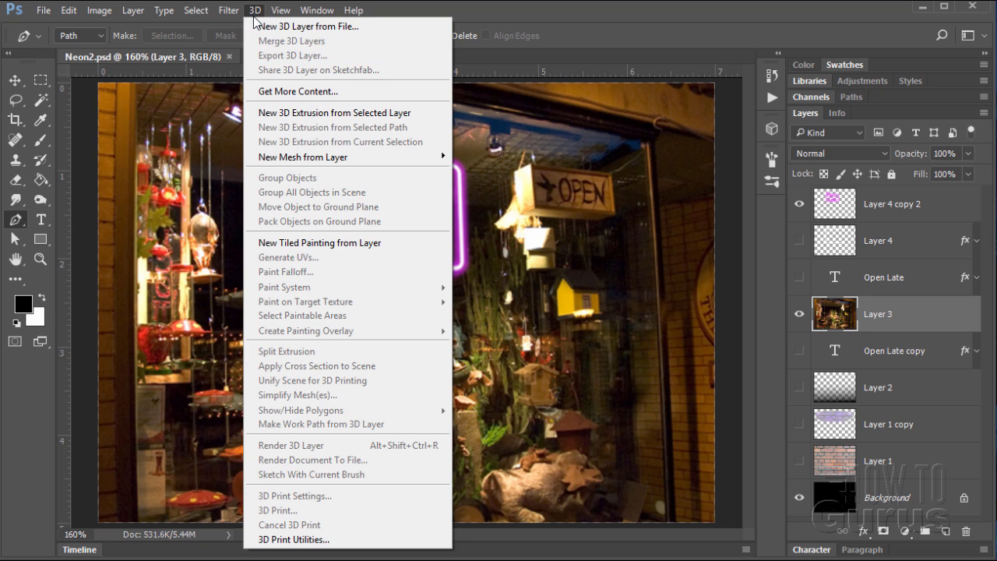
{"action": "left_click", "coordinate": [131, 553]}
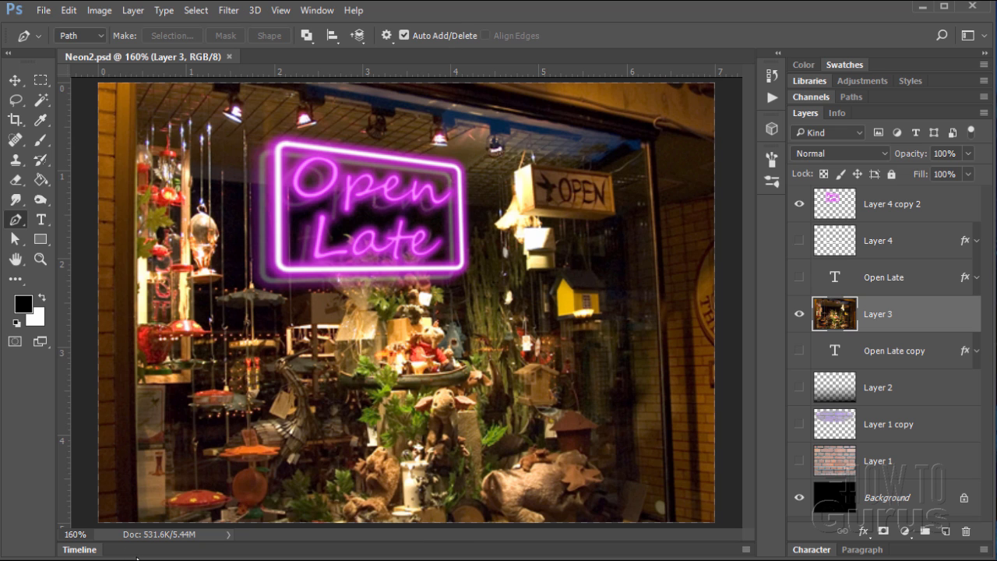
- Expand the video Timeline to examine its controls and collapse it again
{"action": "left_click", "coordinate": [88, 552]}
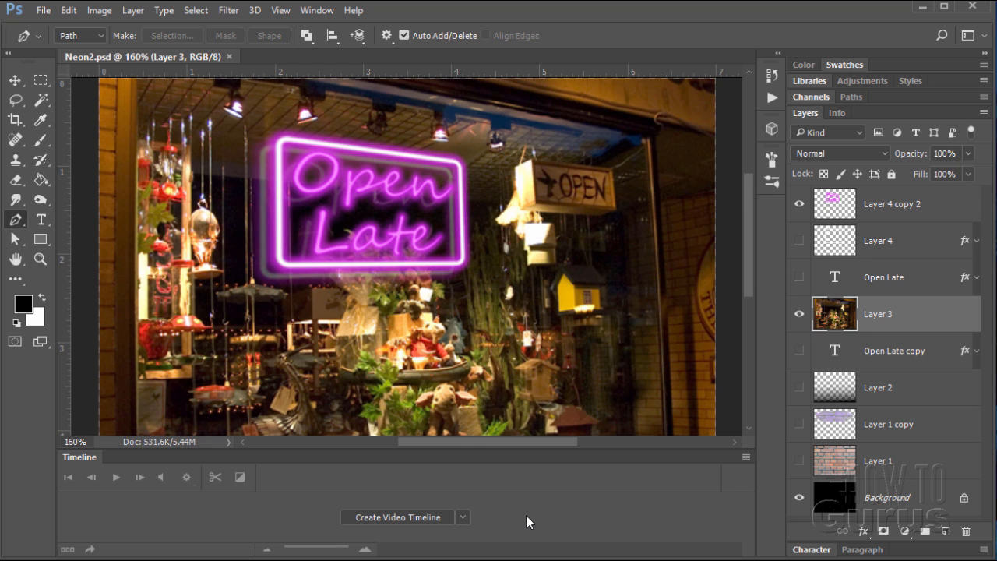
{"action": "double_click", "coordinate": [79, 456]}
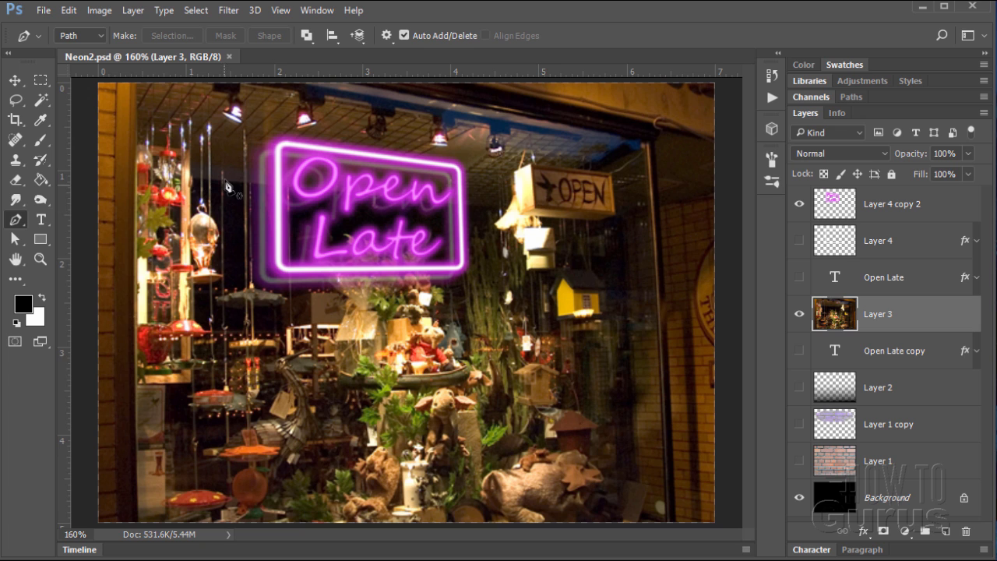
- Compare the list of available panels in Photoshop with the one in Photoshop Elements
{"action": "left_click", "coordinate": [311, 12]}
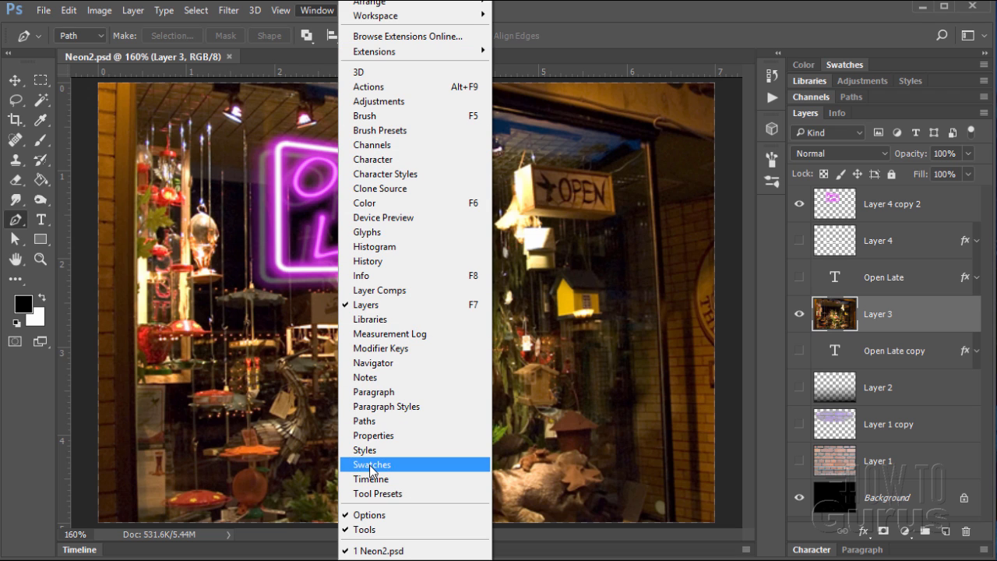
{"action": "left_click", "coordinate": [13, 475]}
{"action": "left_click", "coordinate": [144, 560]}
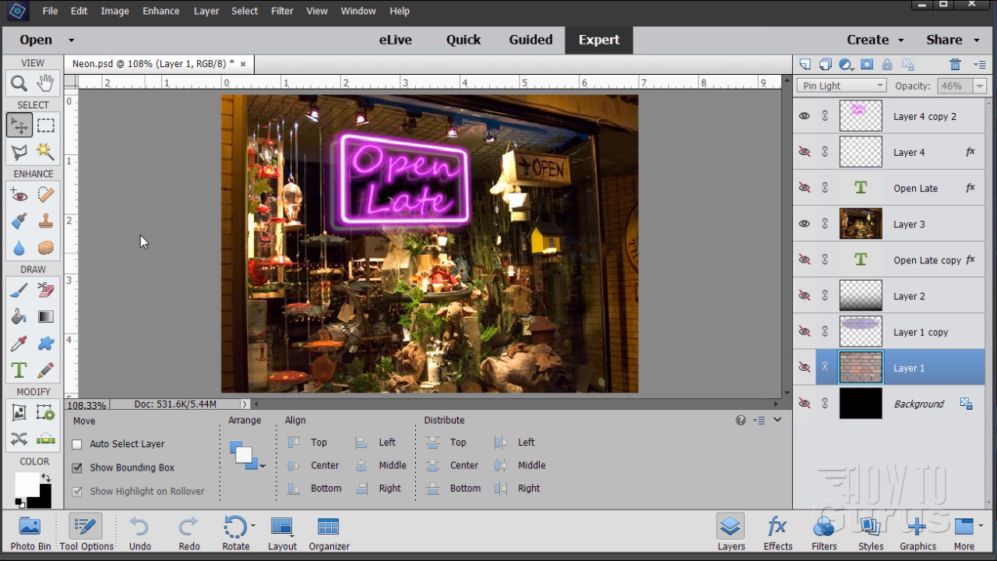
{"action": "left_click", "coordinate": [357, 12]}
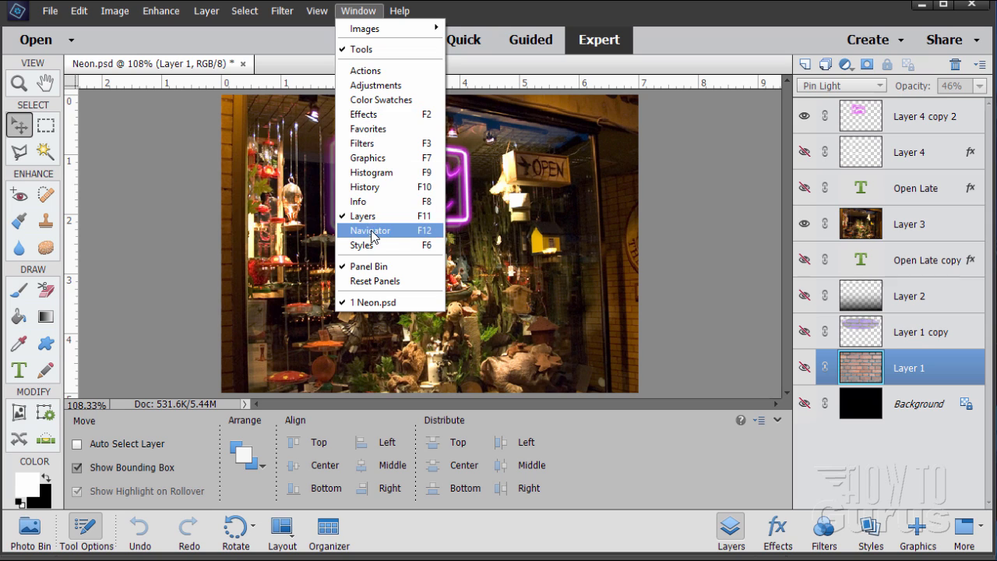
{"action": "left_click", "coordinate": [194, 243]}
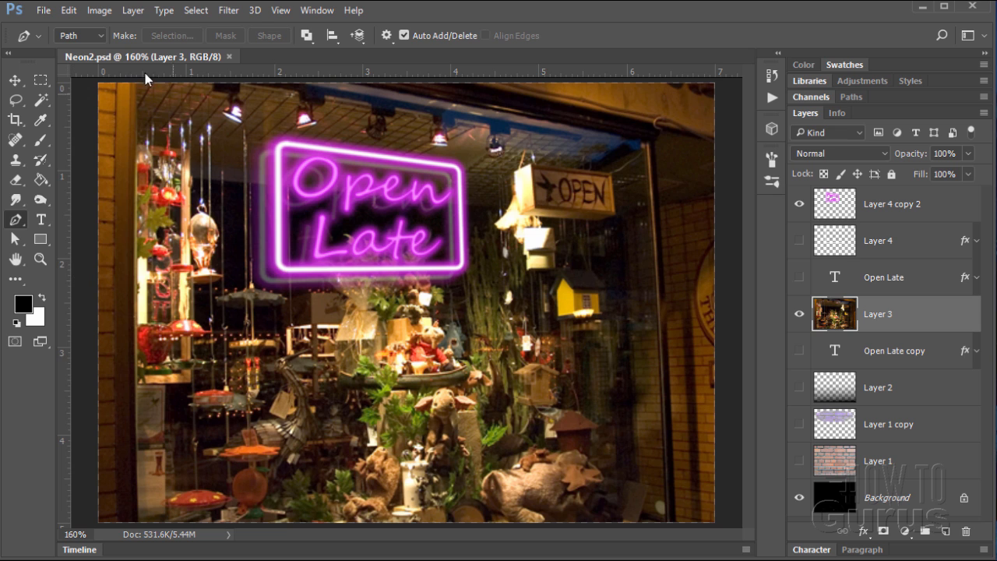
- Review the color modes and bit depths offered in Photoshop, and activate the Move tool
{"action": "left_click", "coordinate": [99, 11]}
{"action": "mouse_move", "coordinate": [131, 35]}
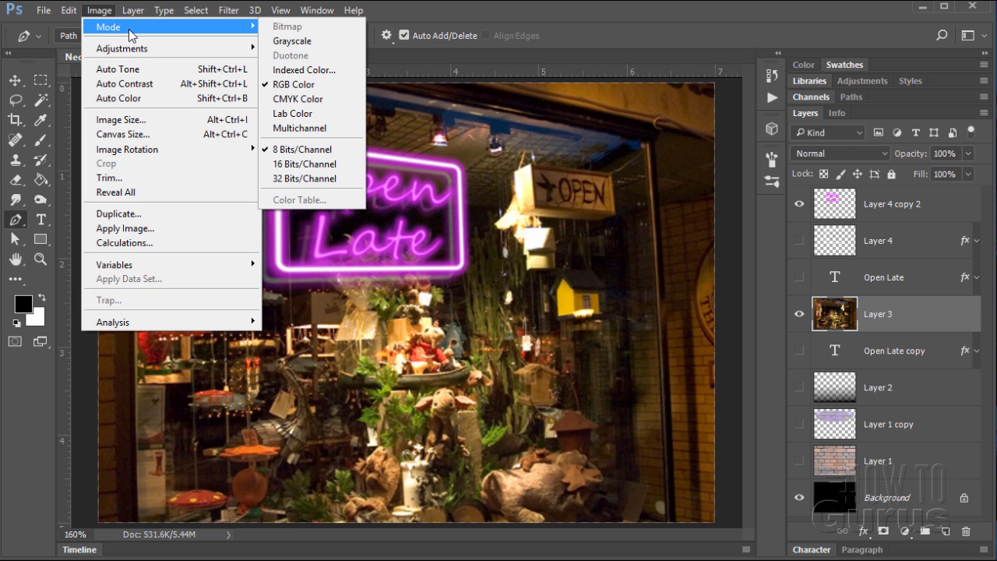
{"action": "left_click", "coordinate": [579, 30]}
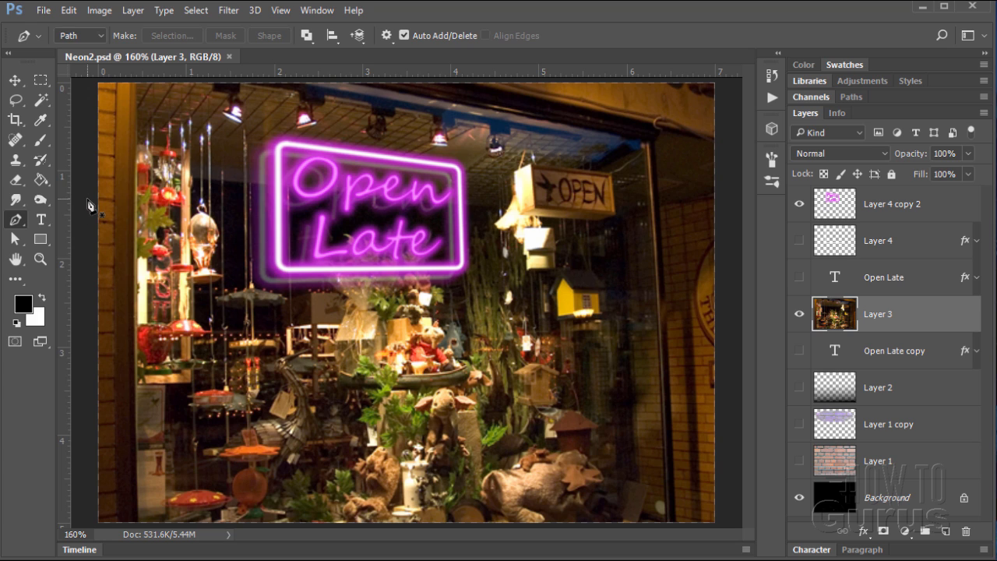
{"action": "left_click", "coordinate": [16, 81]}
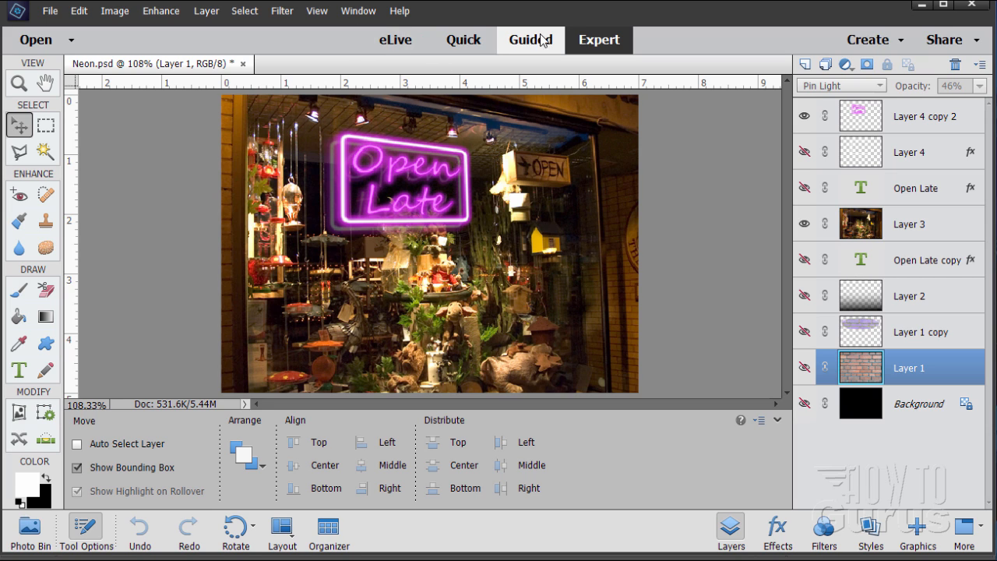
- Open eLive in Photoshop Elements, browse its tutorial and inspiration articles, and return to the start of the page
{"action": "left_click", "coordinate": [402, 42]}
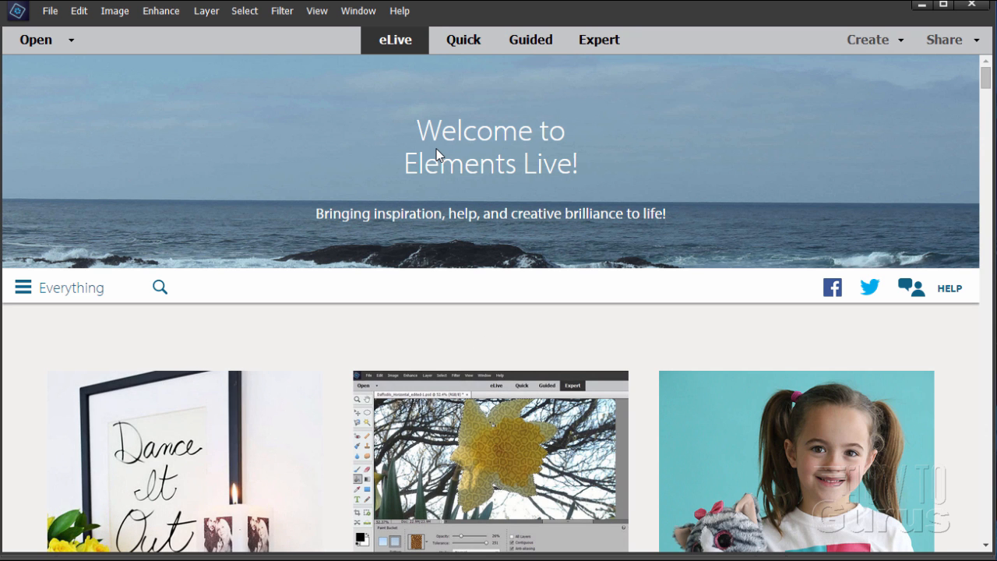
{"action": "scroll", "coordinate": [459, 322], "scroll_direction": "down", "scroll_amount": 5}
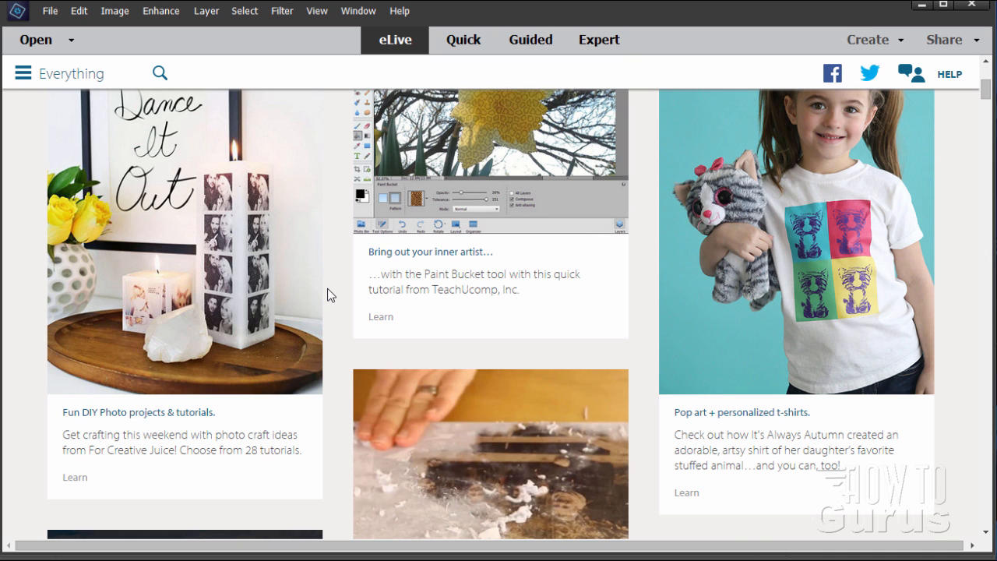
{"action": "scroll", "coordinate": [327, 288], "scroll_direction": "down", "scroll_amount": 5}
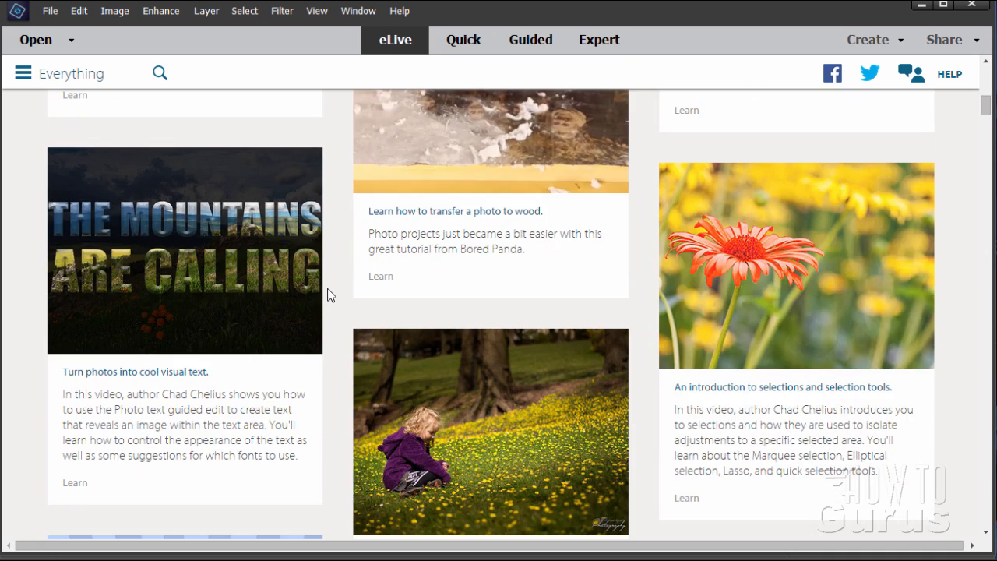
{"action": "scroll", "coordinate": [328, 288], "scroll_direction": "down", "scroll_amount": 6}
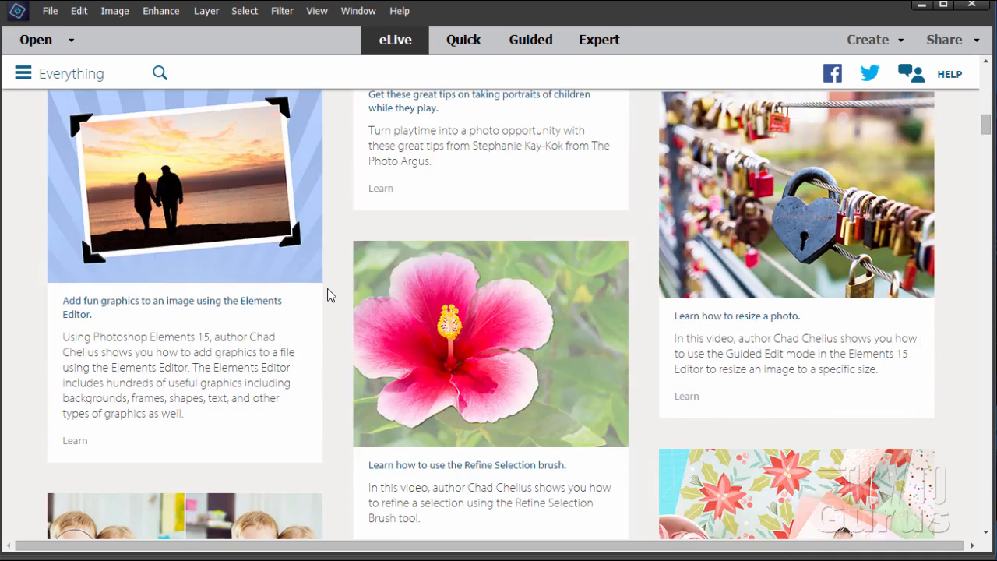
{"action": "scroll", "coordinate": [327, 294], "scroll_direction": "down", "scroll_amount": 2}
{"action": "scroll", "coordinate": [327, 294], "scroll_direction": "up", "scroll_amount": 3}
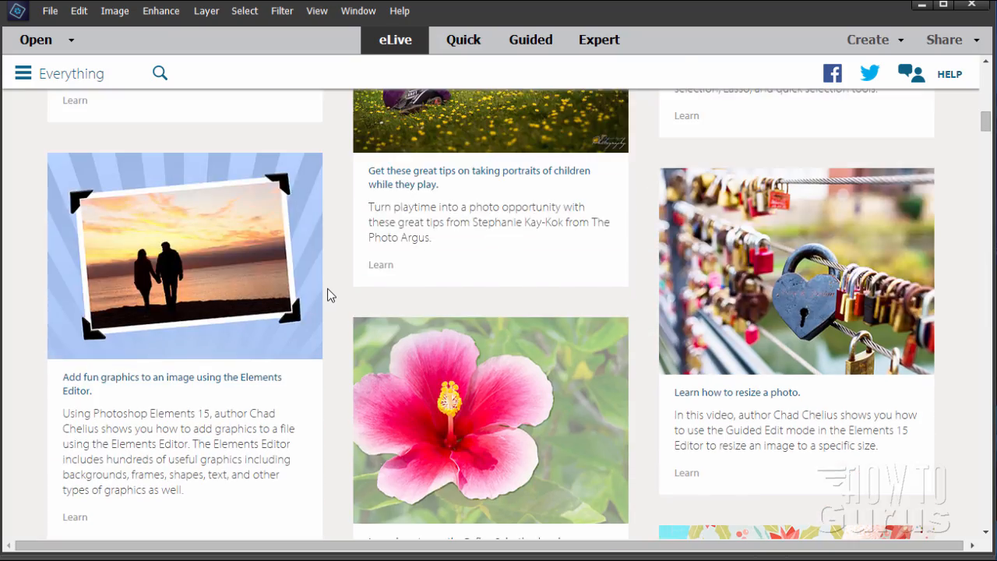
{"action": "scroll", "coordinate": [327, 295], "scroll_direction": "down", "scroll_amount": 10}
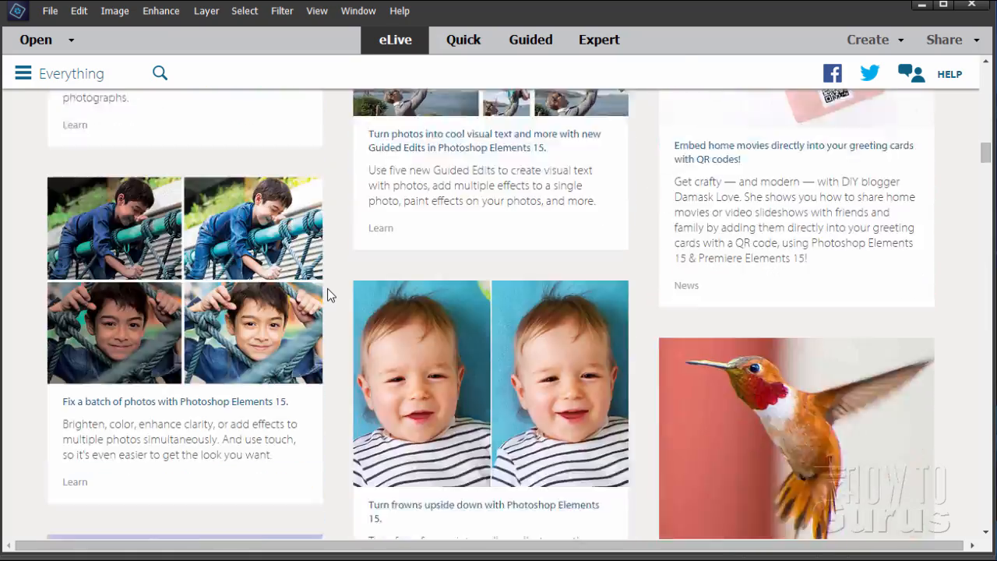
{"action": "scroll", "coordinate": [327, 289], "scroll_direction": "down", "scroll_amount": 1}
{"action": "scroll", "coordinate": [327, 288], "scroll_direction": "up", "scroll_amount": 20}
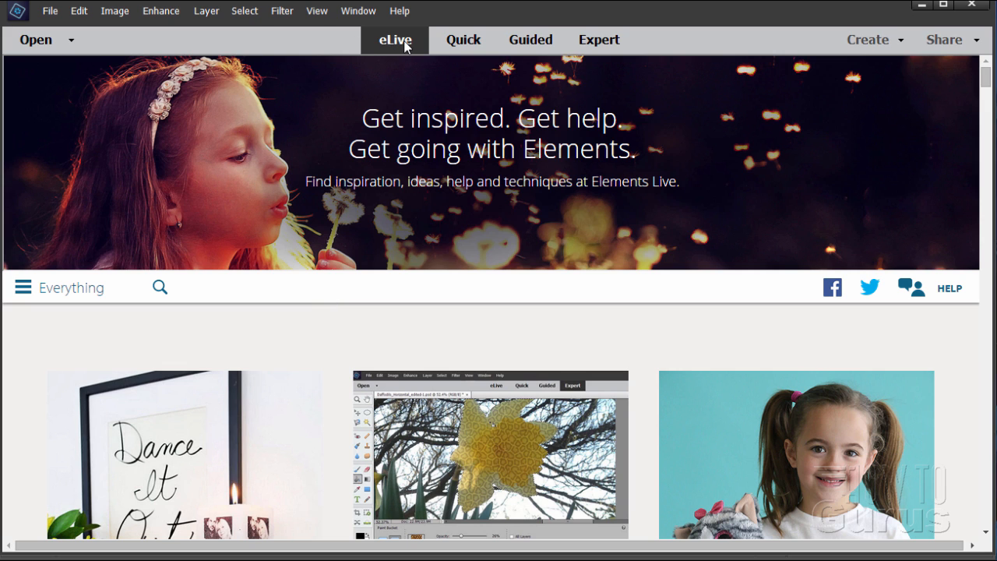
- Review the Quick workspace, and look through the Basics, Color and Black & White categories of the Guided edits
{"action": "left_click", "coordinate": [465, 40]}
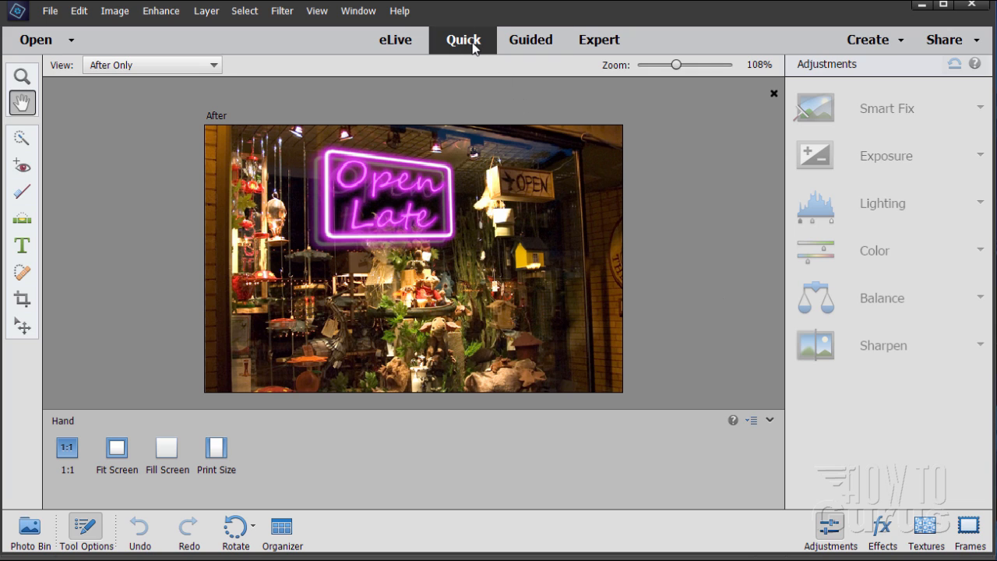
{"action": "left_click", "coordinate": [530, 46]}
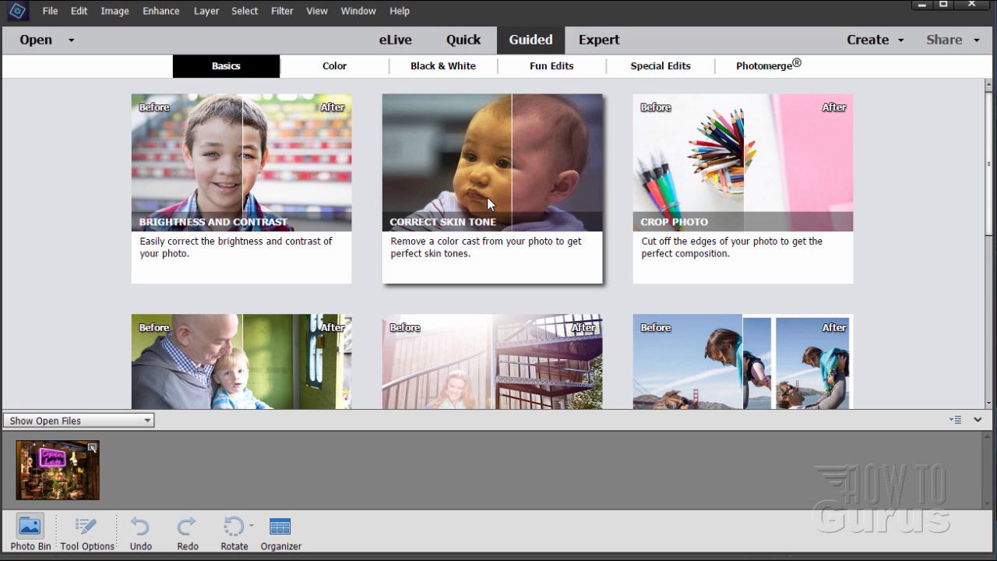
{"action": "left_click", "coordinate": [337, 69]}
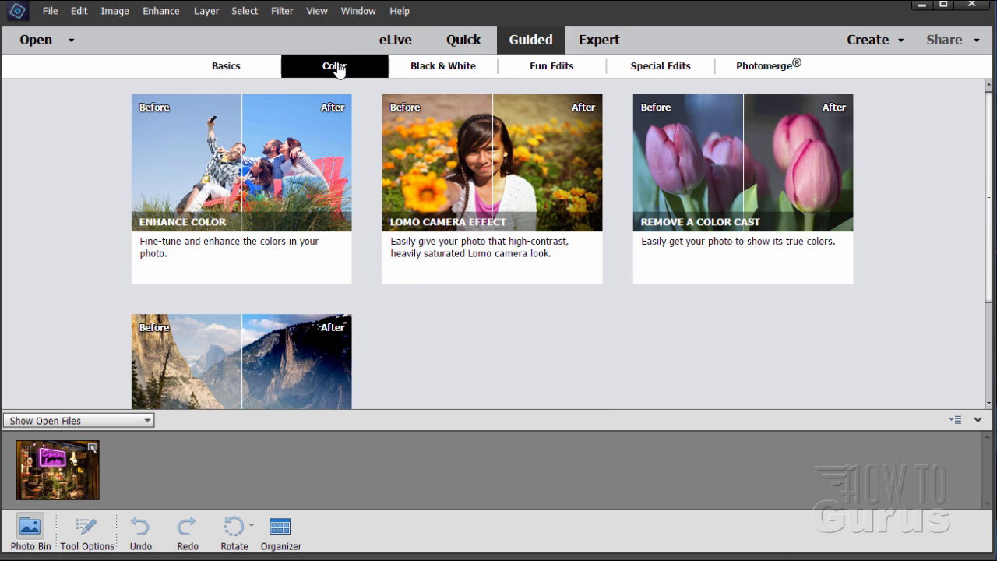
{"action": "left_click", "coordinate": [442, 70]}
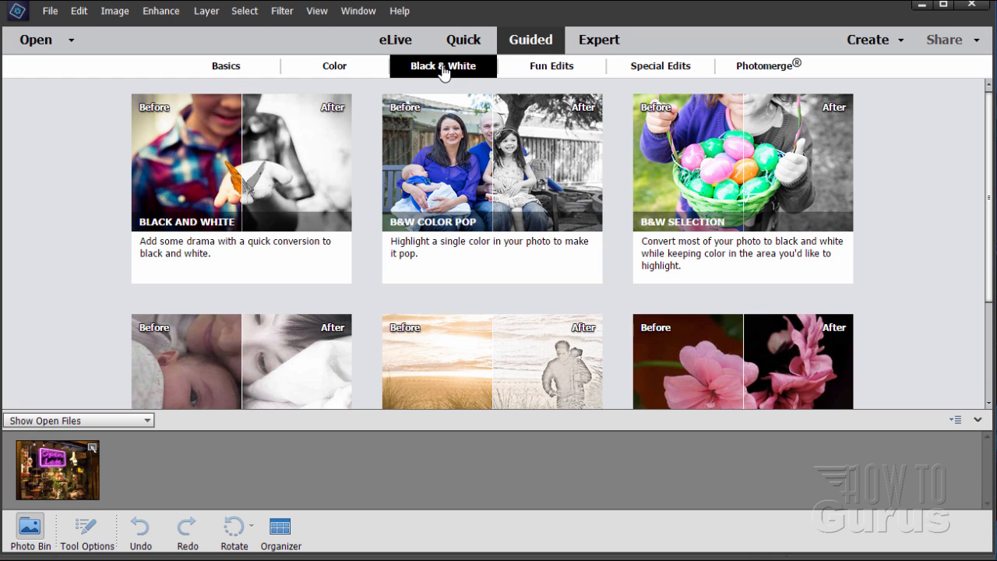
- Browse the Fun Edits in the Guided workspace from start to end, and look at the Special Edits
{"action": "left_click", "coordinate": [547, 71]}
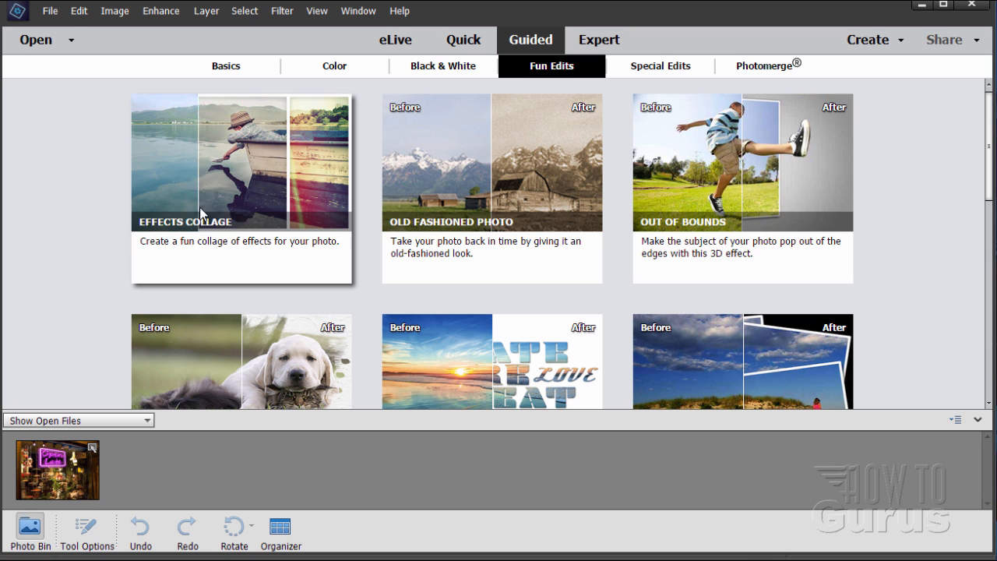
{"action": "scroll", "coordinate": [936, 229], "scroll_direction": "down", "scroll_amount": 2}
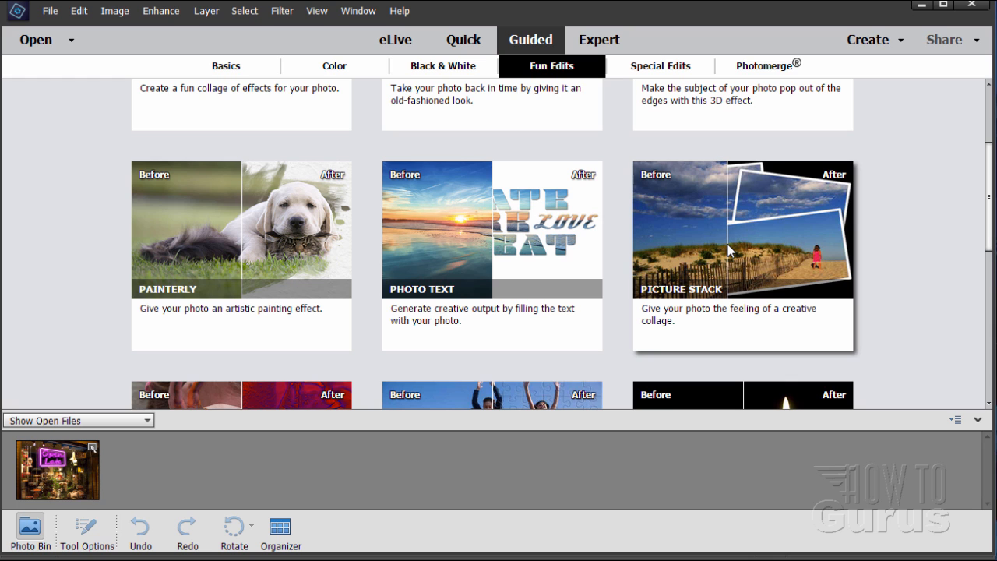
{"action": "scroll", "coordinate": [891, 235], "scroll_direction": "down", "scroll_amount": 1}
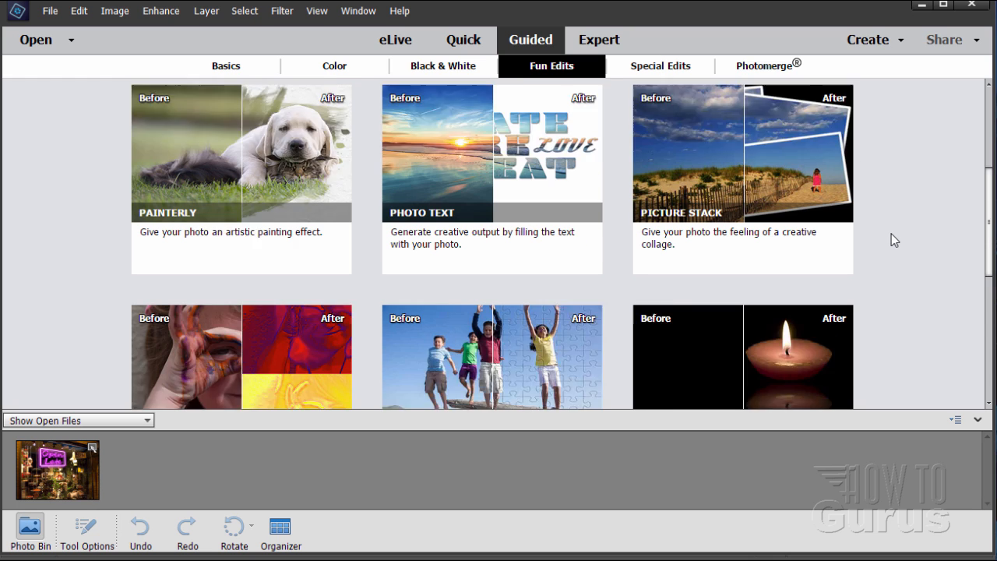
{"action": "scroll", "coordinate": [891, 233], "scroll_direction": "down", "scroll_amount": 1}
{"action": "scroll", "coordinate": [892, 221], "scroll_direction": "down", "scroll_amount": 1}
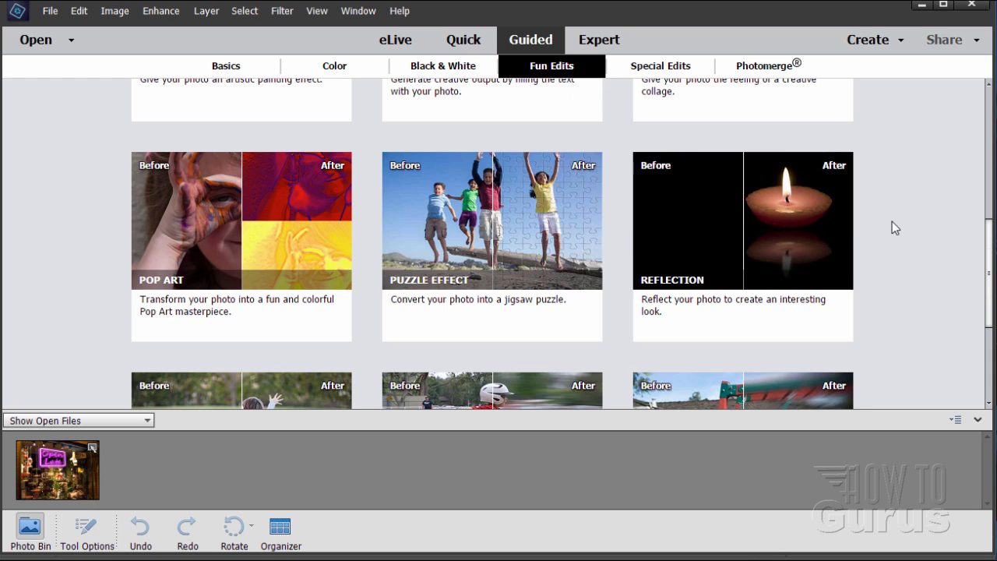
{"action": "scroll", "coordinate": [892, 222], "scroll_direction": "down", "scroll_amount": 2}
{"action": "scroll", "coordinate": [892, 221], "scroll_direction": "up", "scroll_amount": 7}
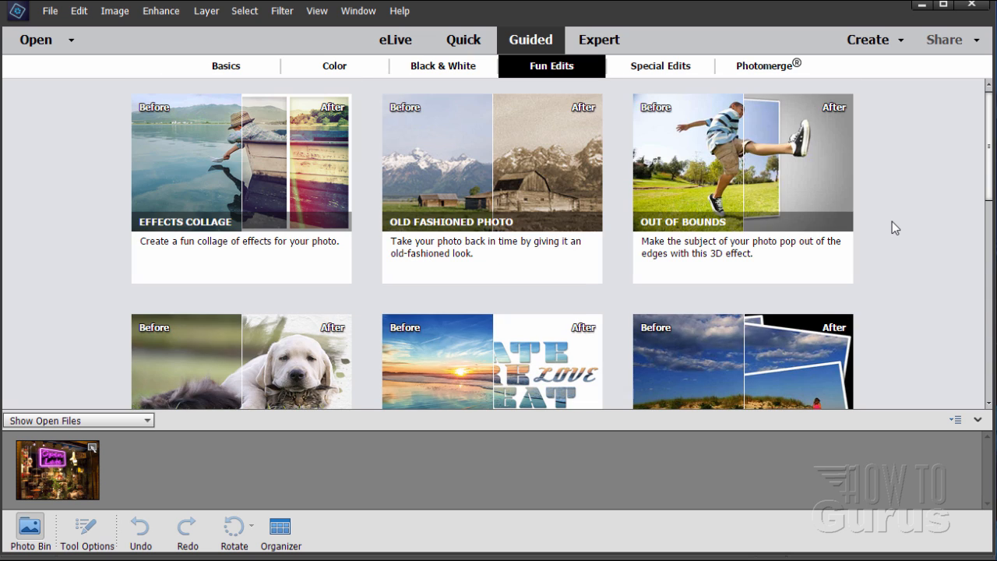
{"action": "left_click", "coordinate": [639, 69]}
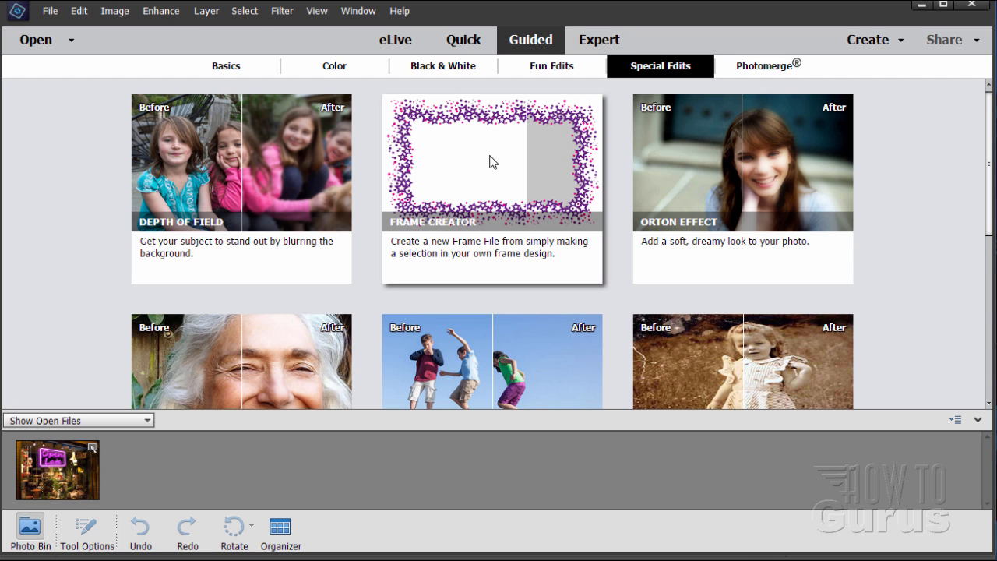
- Switch to the Expert workspace and browse the Backgrounds, Frames and Graphics types in the graphics library
{"action": "left_click", "coordinate": [601, 42]}
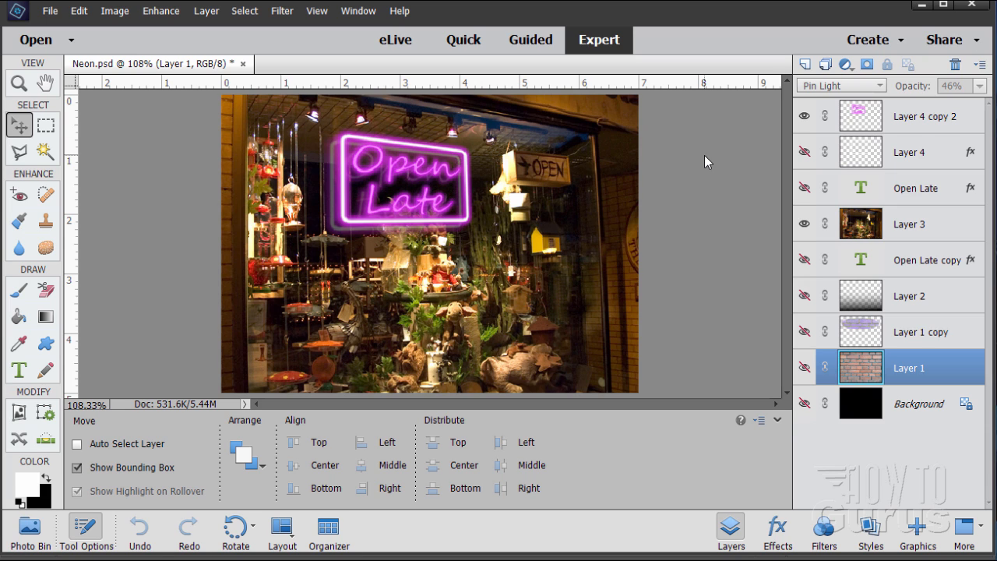
{"action": "left_click", "coordinate": [916, 534]}
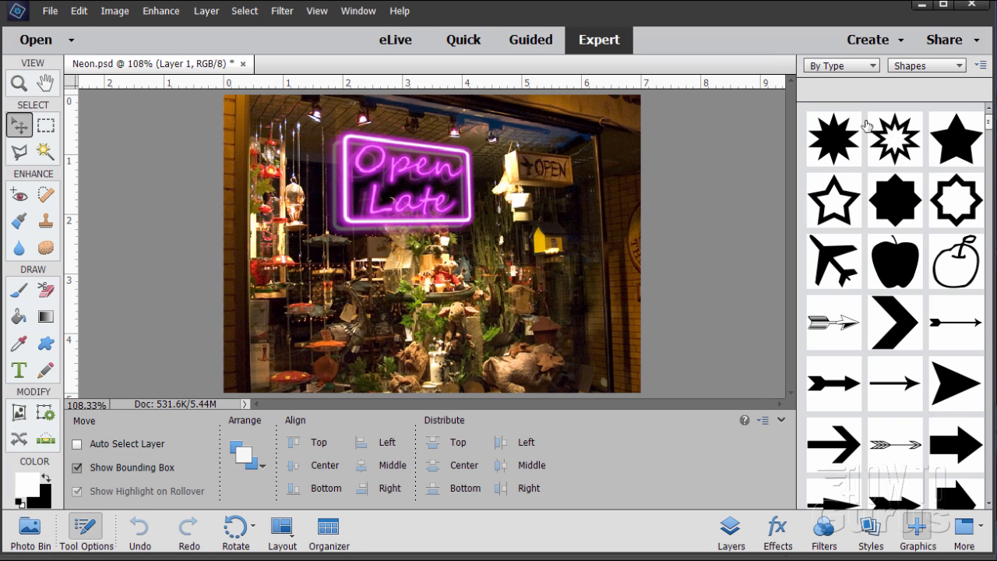
{"action": "left_click", "coordinate": [923, 65]}
{"action": "left_click", "coordinate": [917, 80]}
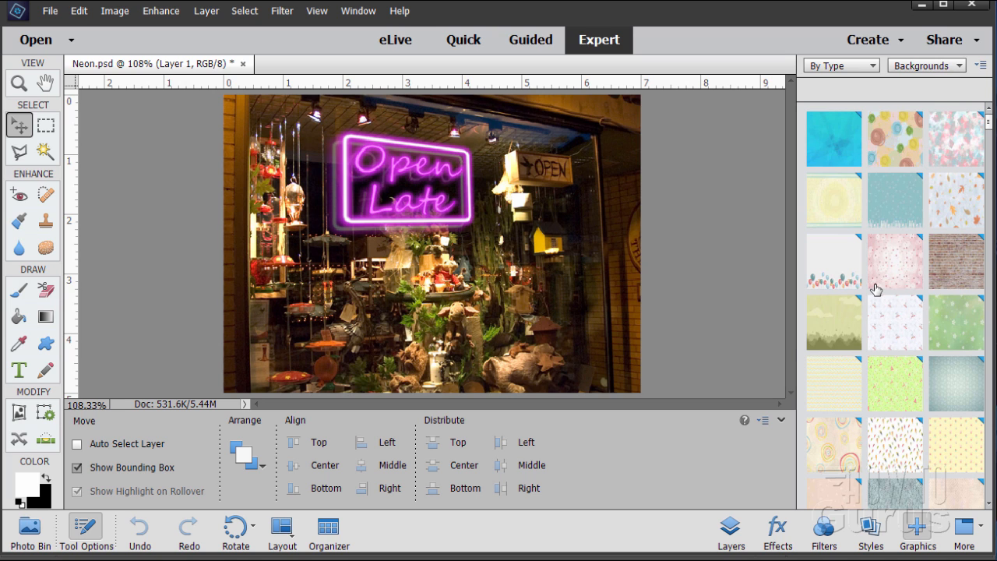
{"action": "left_click", "coordinate": [939, 68]}
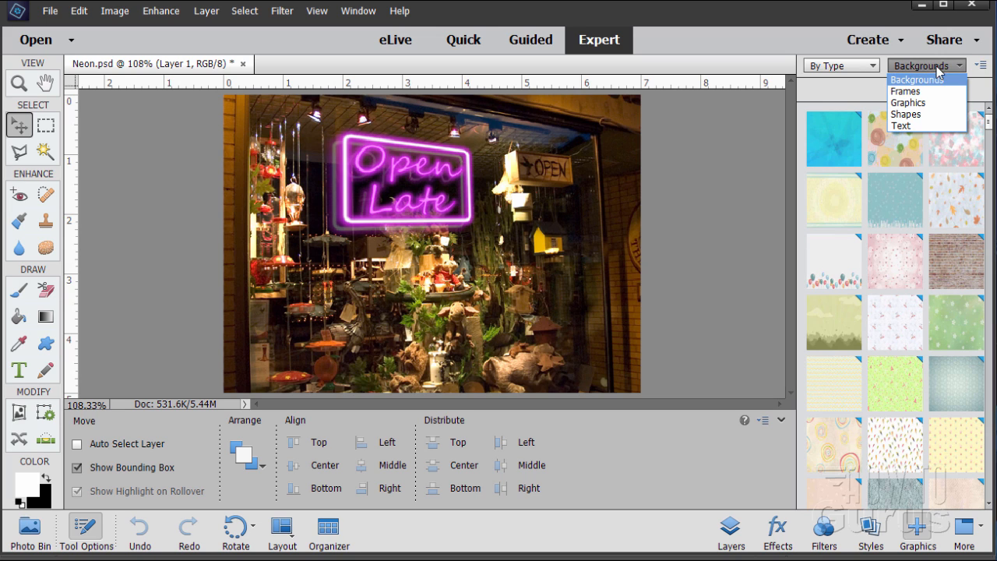
{"action": "left_click", "coordinate": [926, 91]}
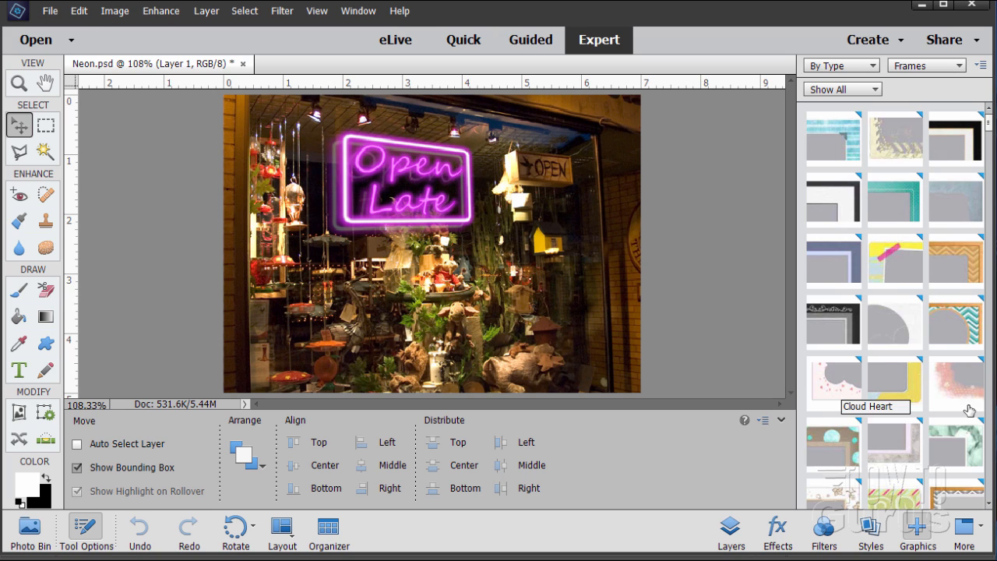
{"action": "left_click", "coordinate": [927, 65]}
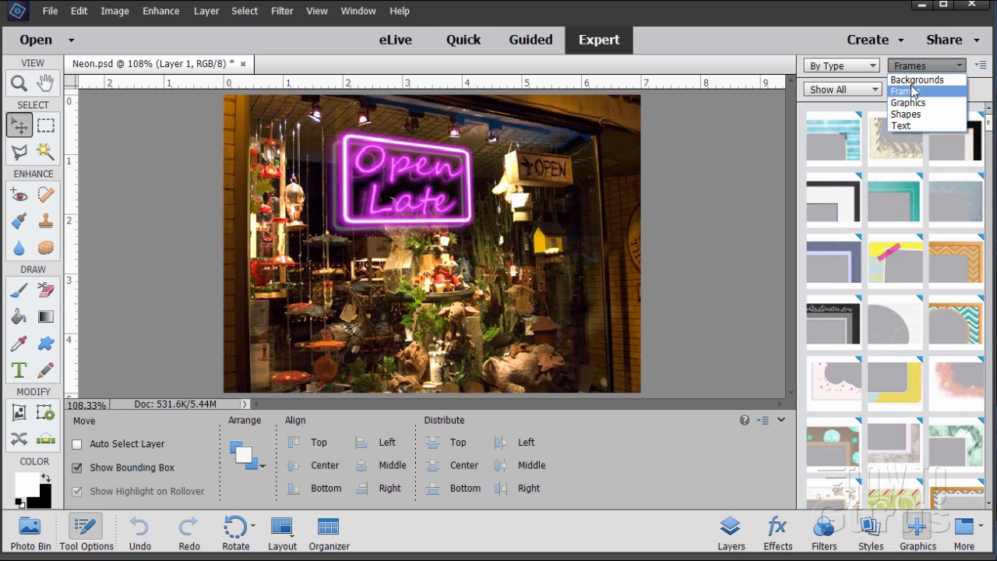
{"action": "left_click", "coordinate": [913, 102]}
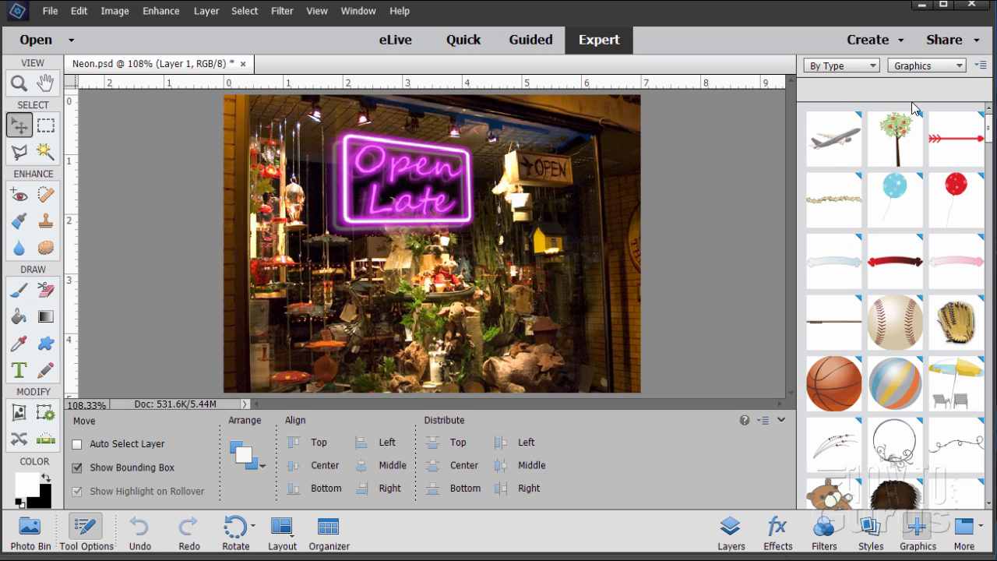
- Browse the ready-made Shapes in the graphics library, and show the Text styles
{"action": "left_click", "coordinate": [927, 67]}
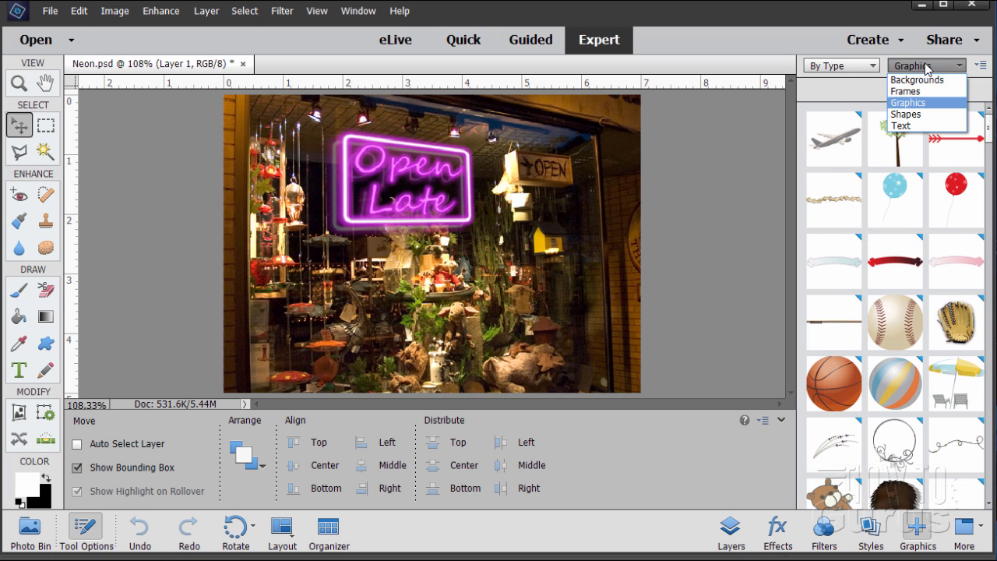
{"action": "left_click", "coordinate": [916, 113]}
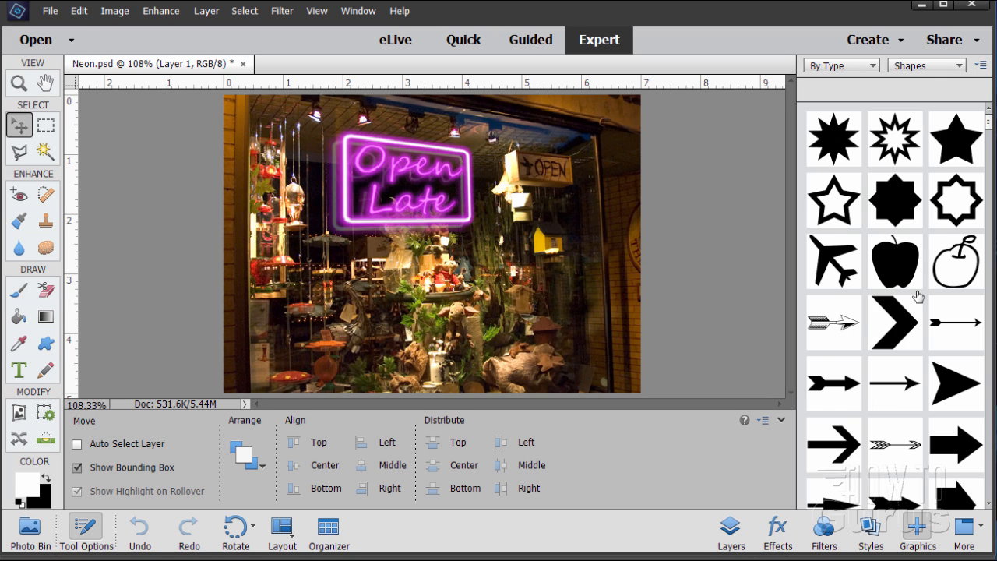
{"action": "scroll", "coordinate": [907, 328], "scroll_direction": "down", "scroll_amount": 2}
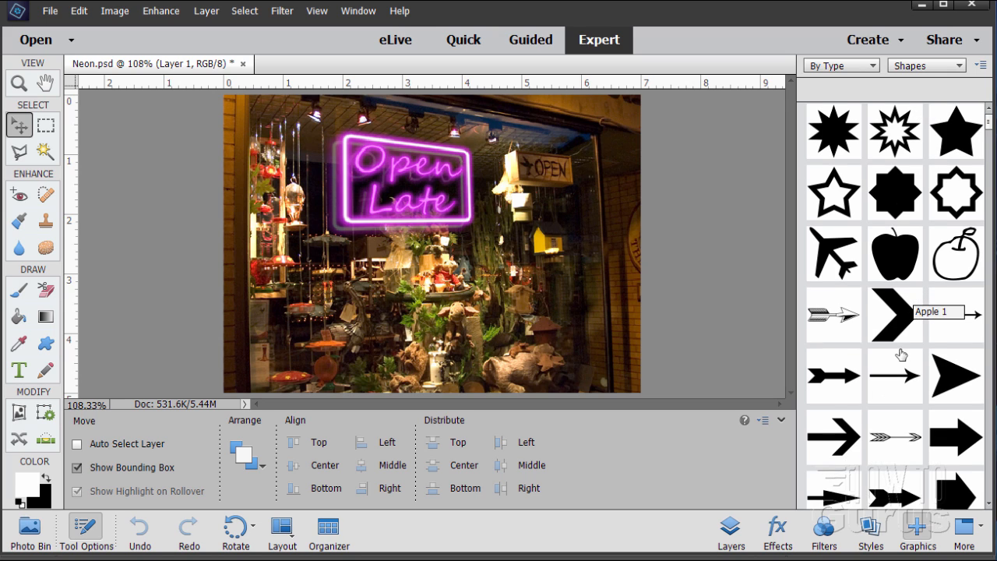
{"action": "scroll", "coordinate": [902, 356], "scroll_direction": "down", "scroll_amount": 5}
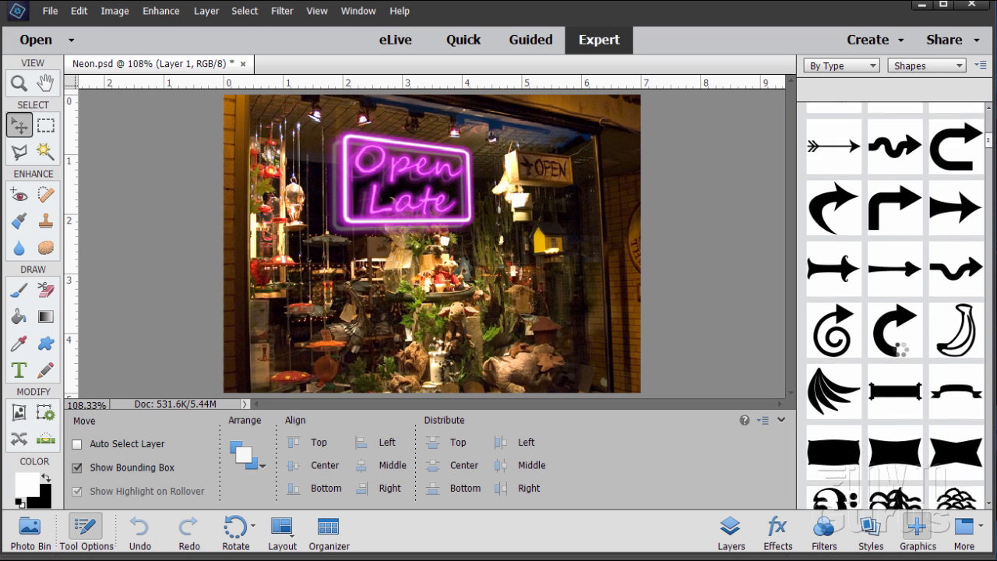
{"action": "scroll", "coordinate": [901, 355], "scroll_direction": "up", "scroll_amount": 6}
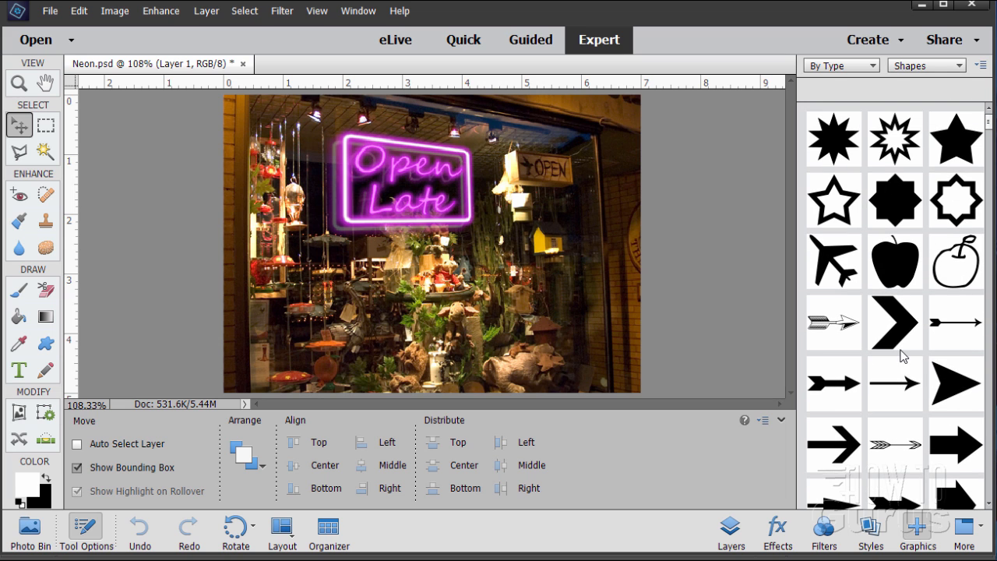
{"action": "left_click", "coordinate": [931, 66]}
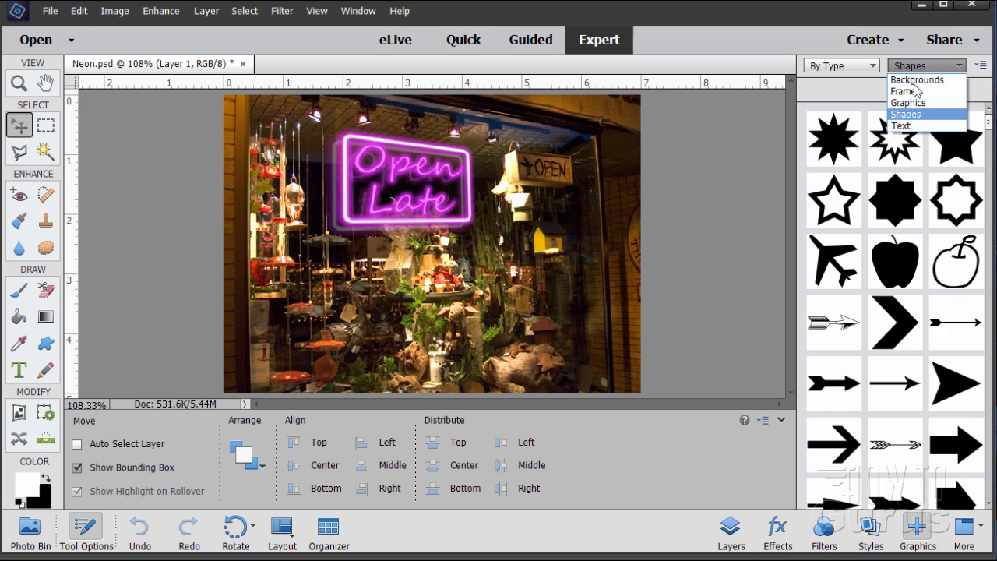
{"action": "left_click", "coordinate": [910, 129]}
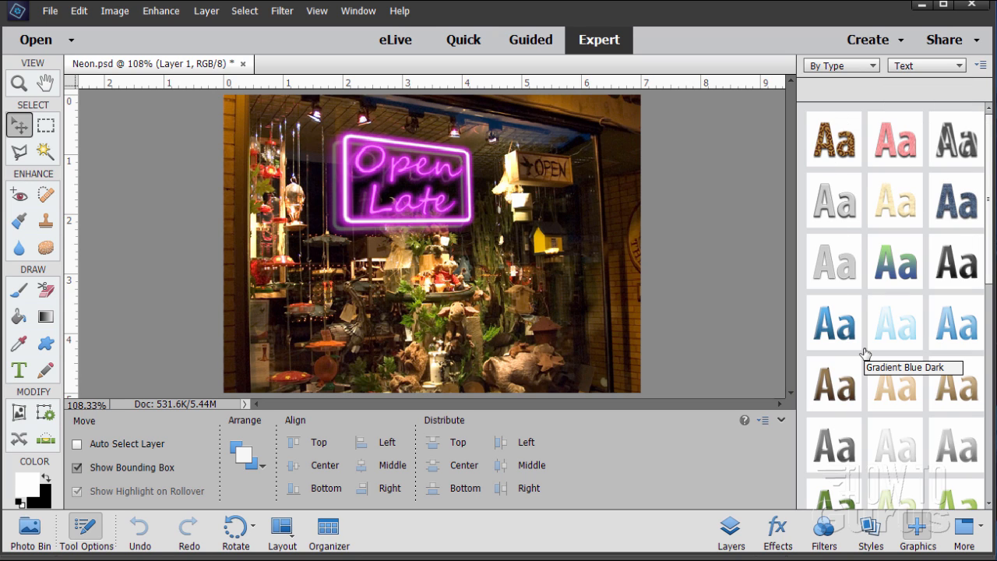
- Show the photo effects and review the Faded Photo, Glow and Monotone Color categories and the list of other categories
{"action": "left_click", "coordinate": [776, 533]}
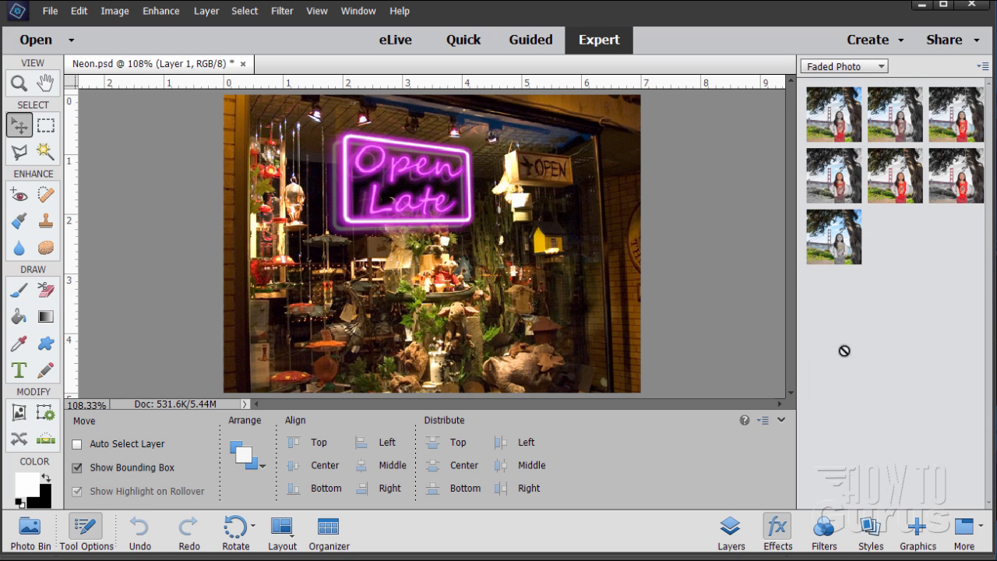
{"action": "left_click", "coordinate": [843, 68]}
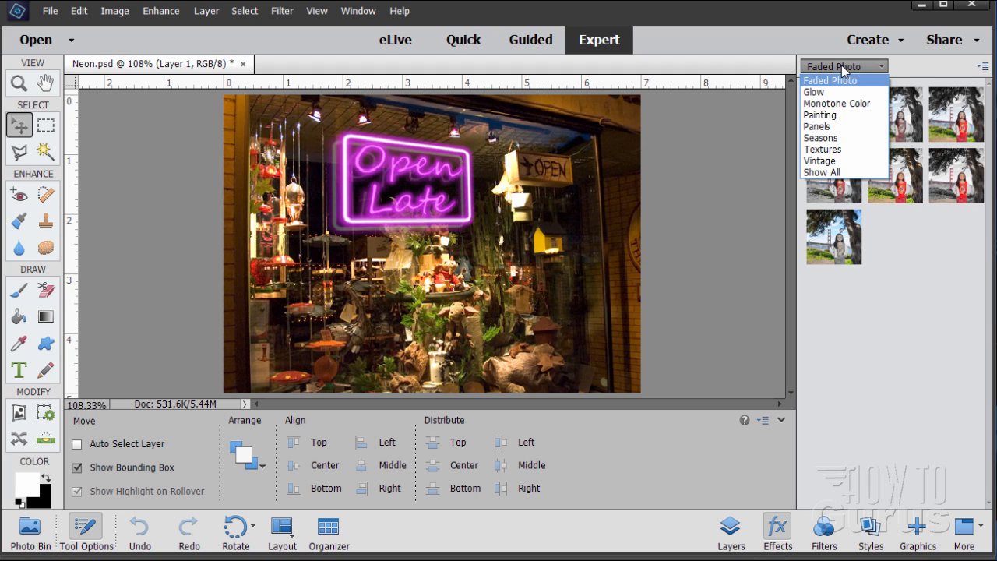
{"action": "left_click", "coordinate": [815, 92]}
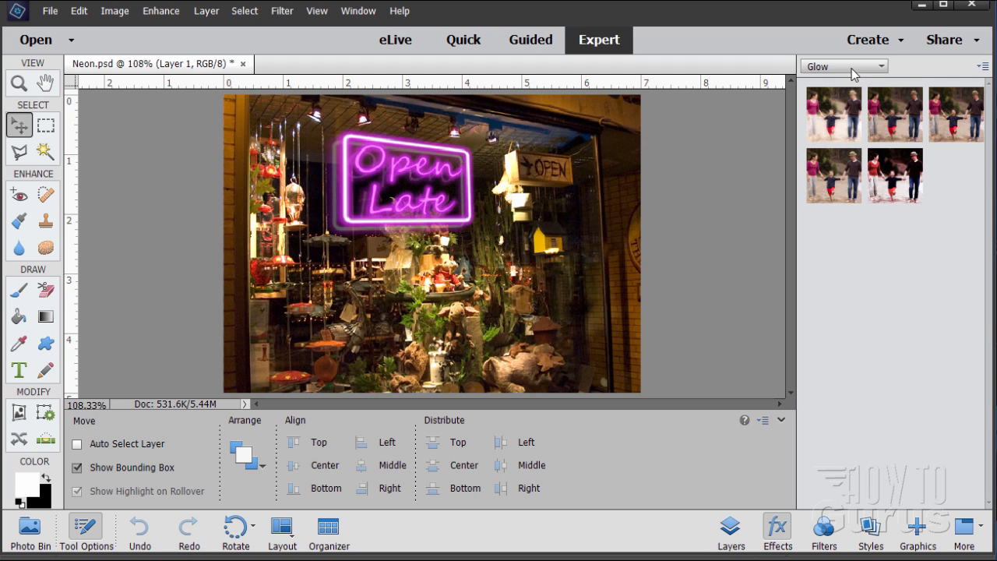
{"action": "left_click", "coordinate": [843, 67]}
{"action": "left_click", "coordinate": [843, 103]}
{"action": "left_click", "coordinate": [845, 67]}
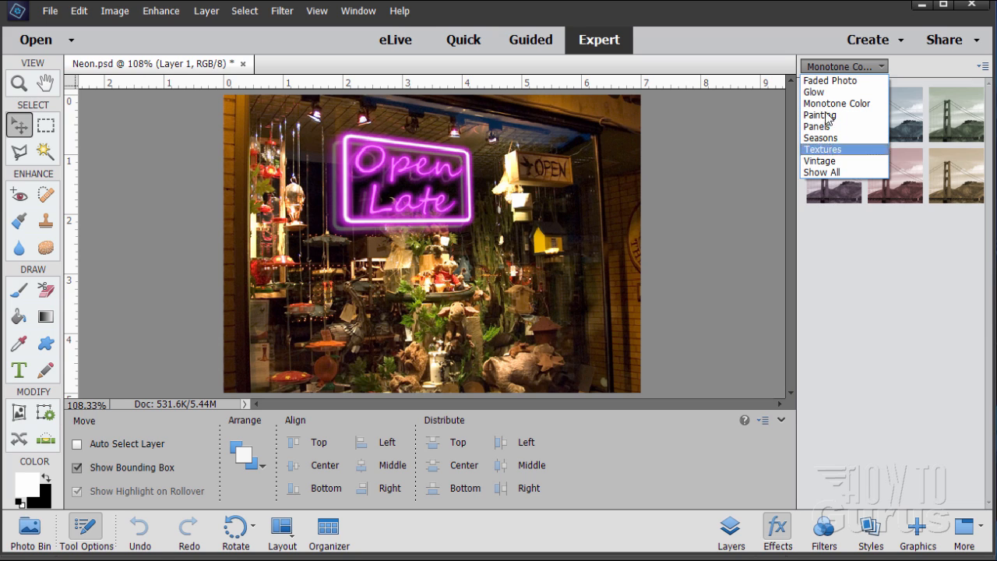
{"action": "left_click", "coordinate": [908, 68]}
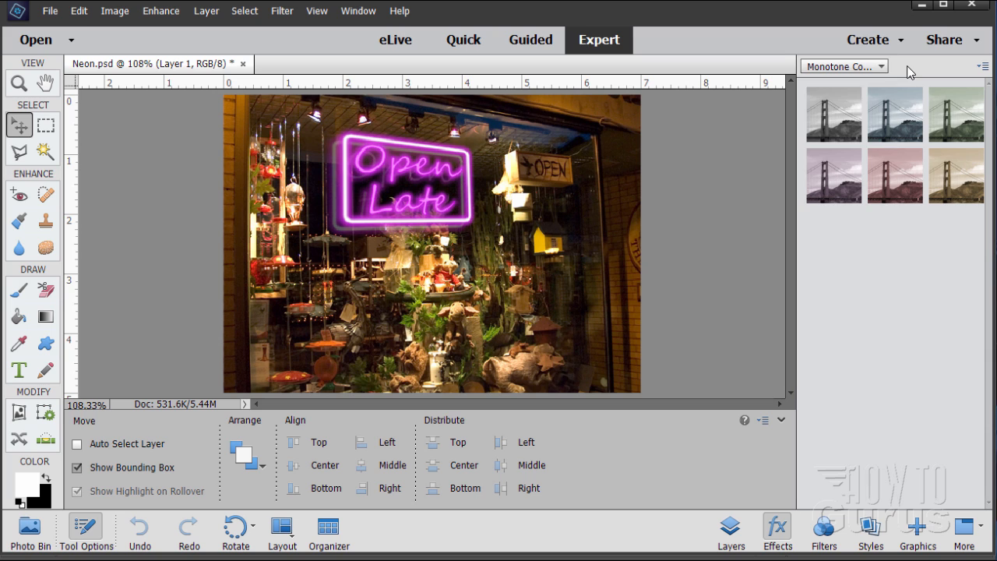
- Show the Artistic filter thumbnails and compare the filter categories with the filter commands, keeping the Artistic category
{"action": "left_click", "coordinate": [826, 532]}
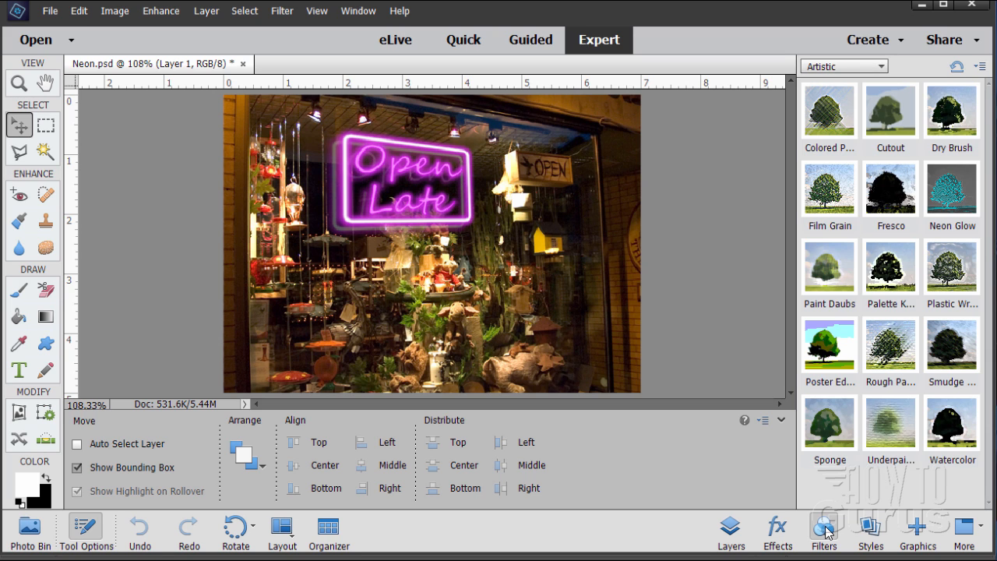
{"action": "left_click", "coordinate": [864, 72]}
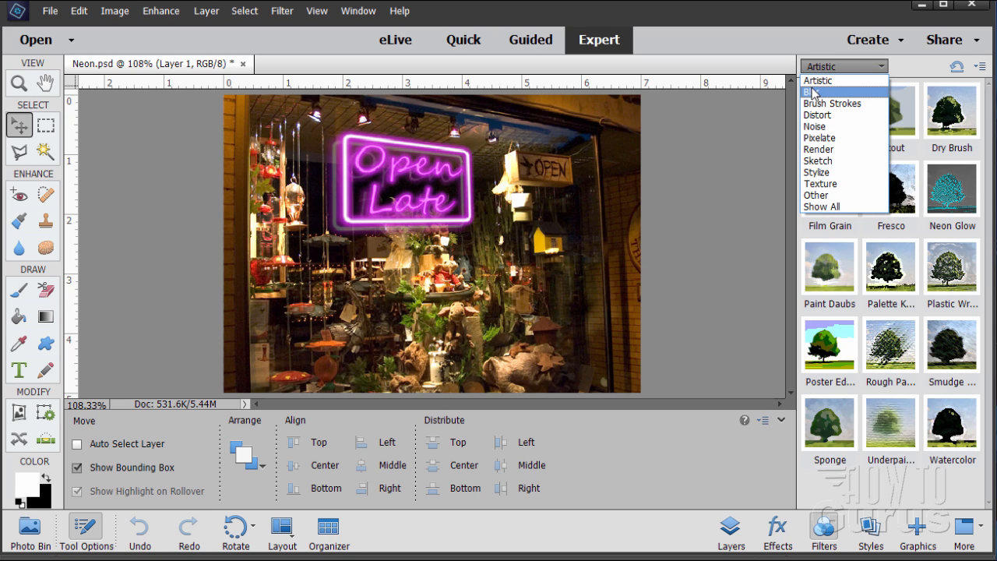
{"action": "left_click", "coordinate": [289, 16]}
{"action": "left_click", "coordinate": [283, 11]}
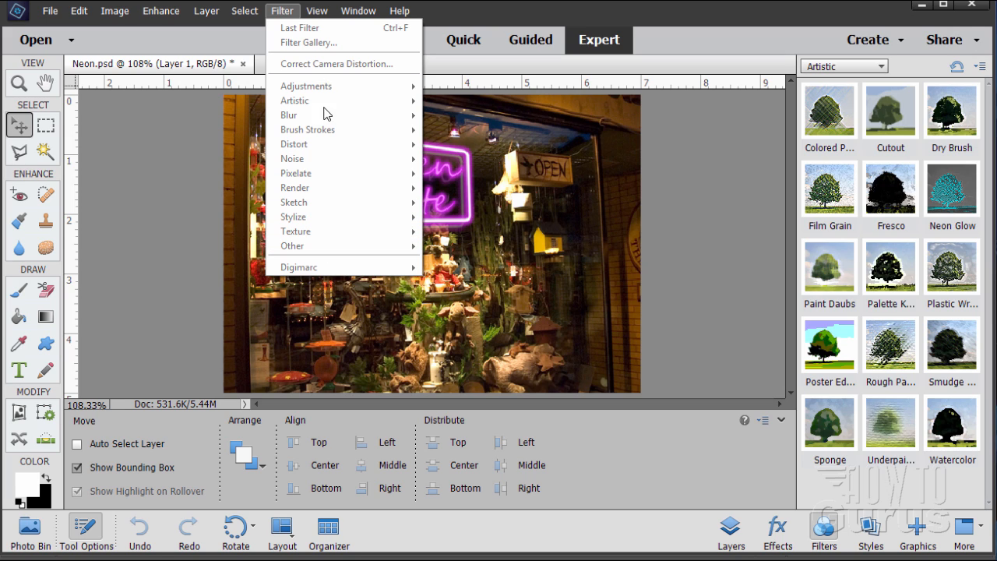
{"action": "left_click", "coordinate": [831, 67]}
{"action": "left_click", "coordinate": [831, 81]}
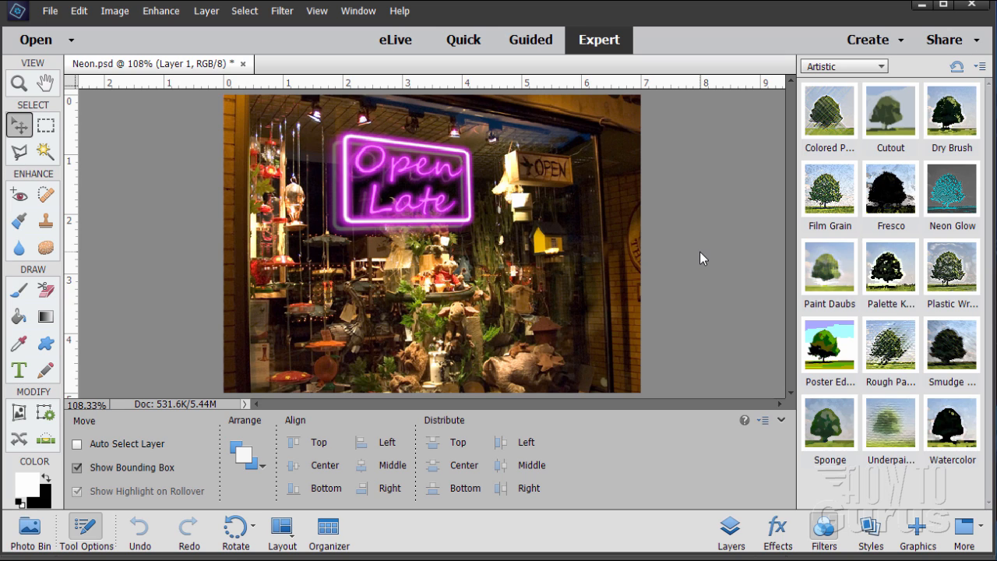
- Show the layer styles library and review the Bevels, Complex and Wow Chrome categories and the list of other categories
{"action": "left_click", "coordinate": [871, 528]}
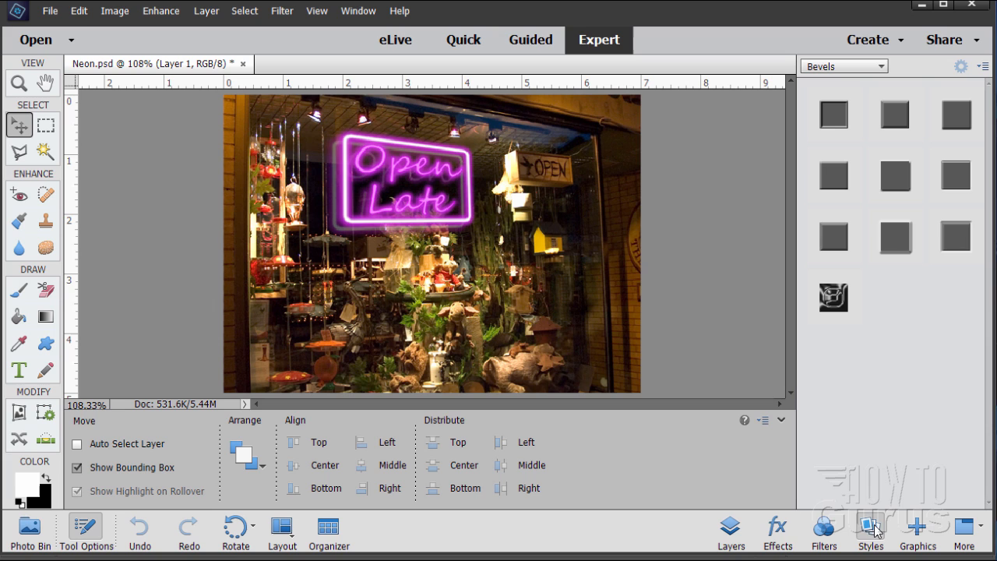
{"action": "left_click", "coordinate": [863, 70]}
{"action": "left_click", "coordinate": [844, 93]}
{"action": "left_click", "coordinate": [845, 68]}
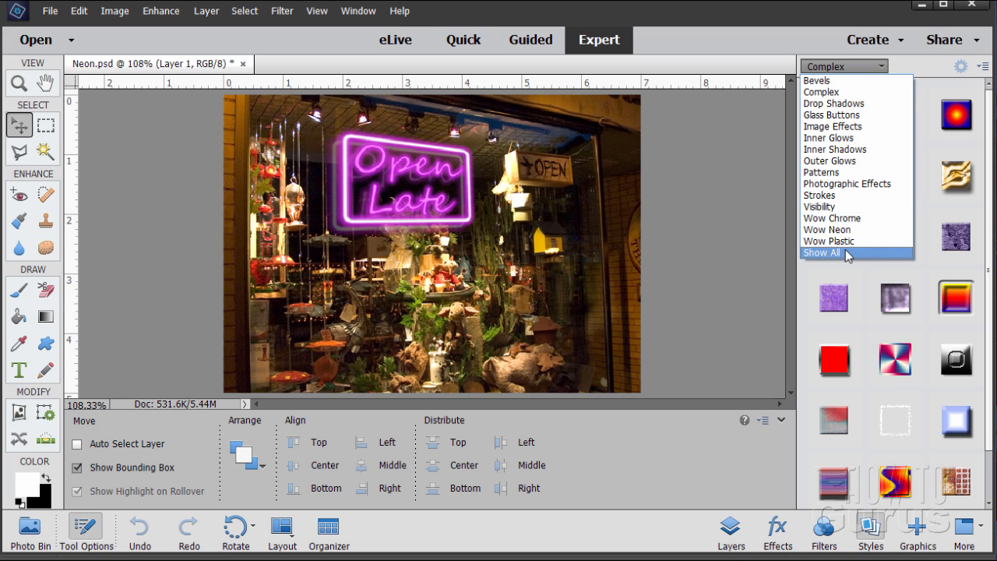
{"action": "left_click", "coordinate": [847, 219]}
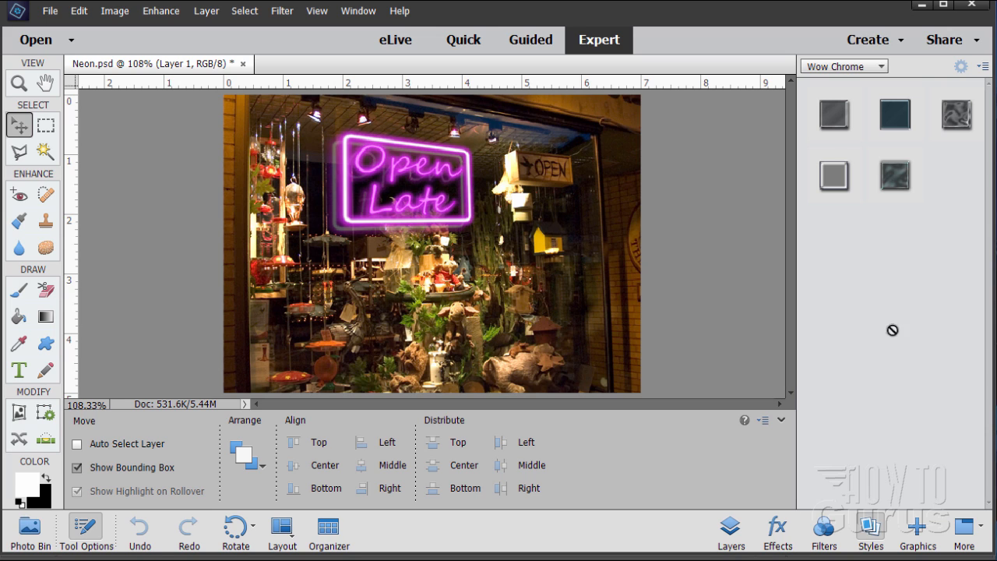
{"action": "left_click", "coordinate": [863, 67]}
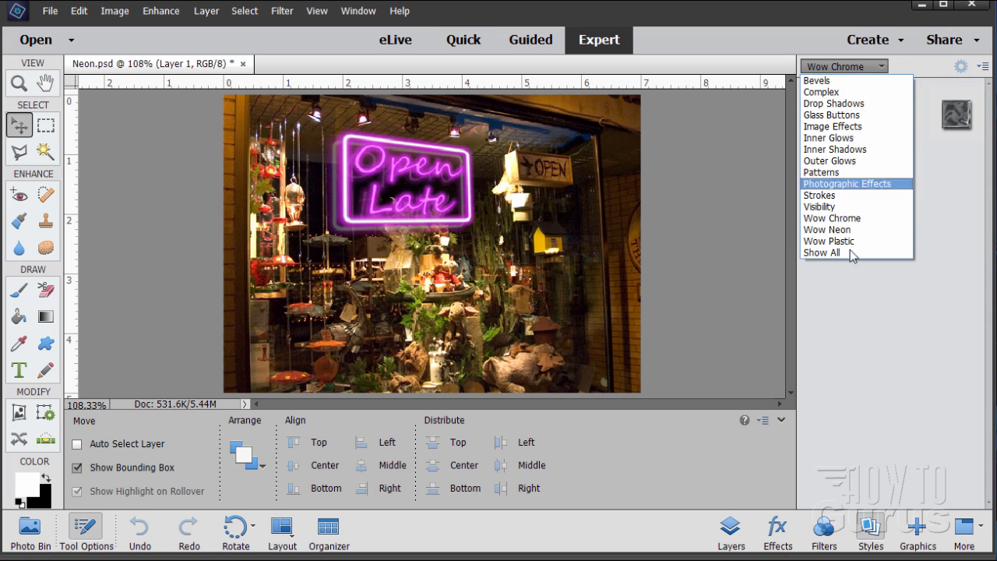
{"action": "left_click", "coordinate": [850, 289]}
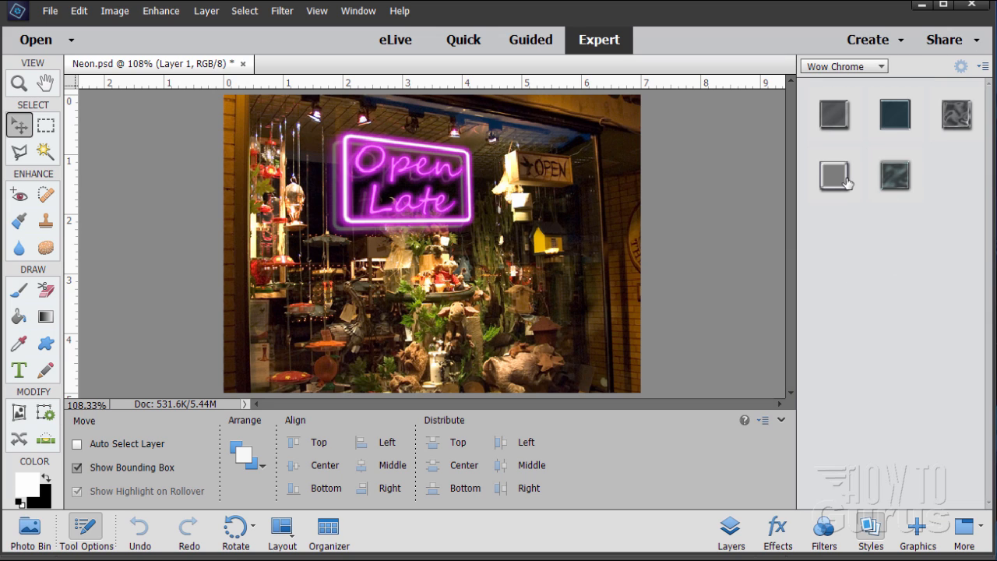
{"action": "left_click_drag", "start_coordinate": [863, 122], "coordinate": [860, 328]}
- Select Layer 3, the shop window photo, and open its layer style settings, moving the dialog clear of the neon sign
{"action": "left_click", "coordinate": [730, 536]}
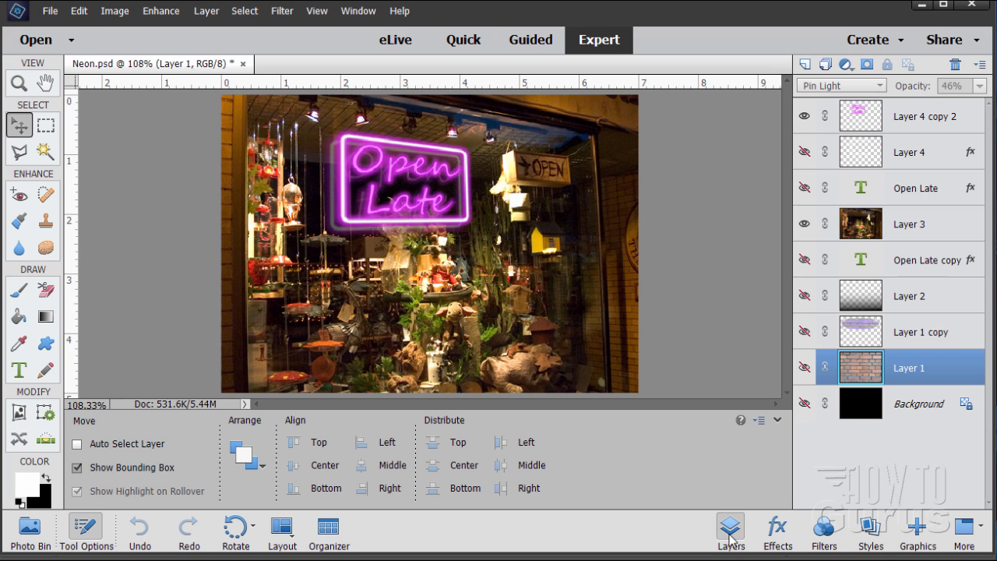
{"action": "left_click", "coordinate": [858, 233]}
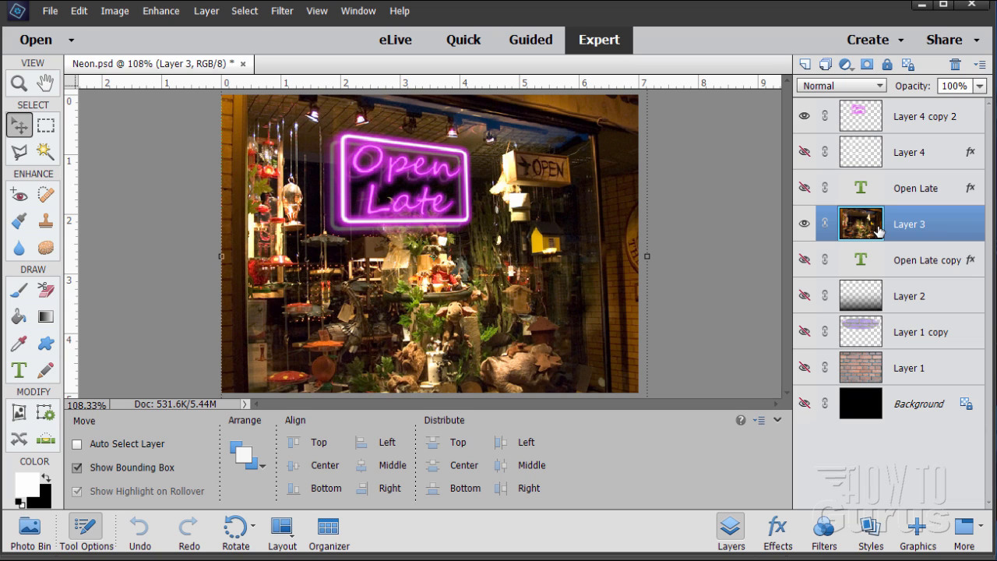
{"action": "left_click", "coordinate": [204, 11]}
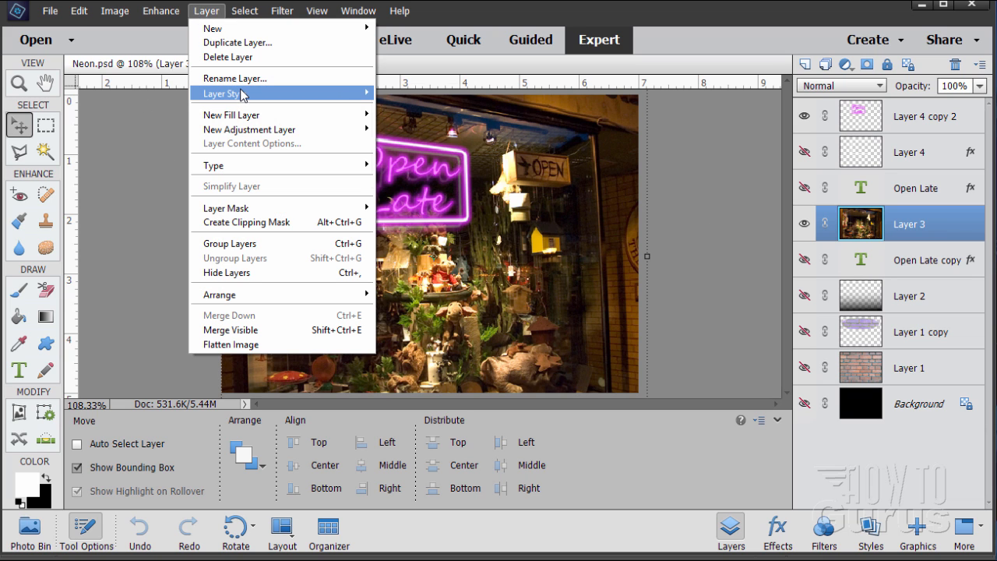
{"action": "mouse_move", "coordinate": [242, 94]}
{"action": "left_click", "coordinate": [389, 93]}
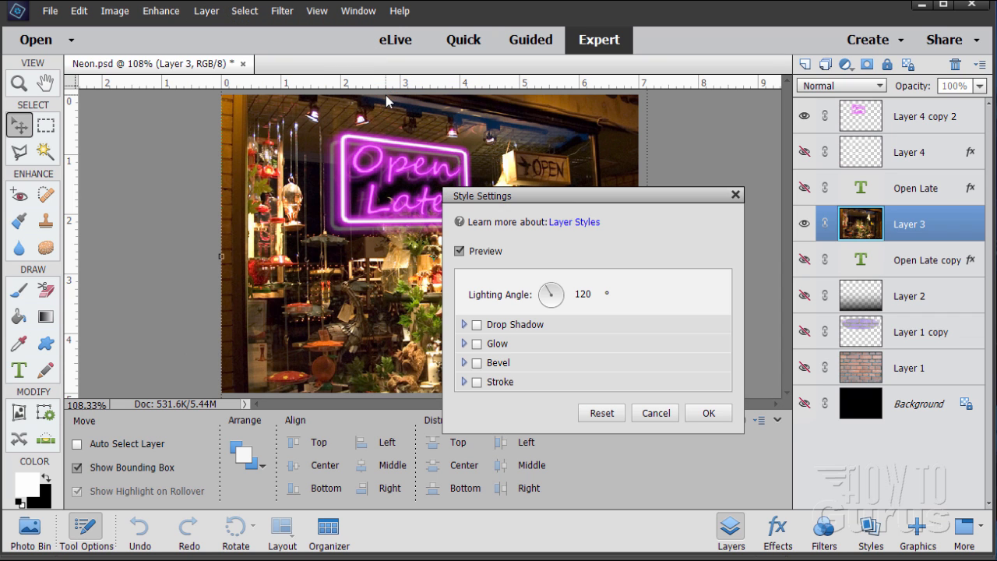
{"action": "left_click_drag", "start_coordinate": [567, 204], "coordinate": [604, 51]}
- Examine the Drop Shadow, Glow, Bevel and Stroke options in the style settings, and leave without applying any
{"action": "left_click", "coordinate": [501, 171]}
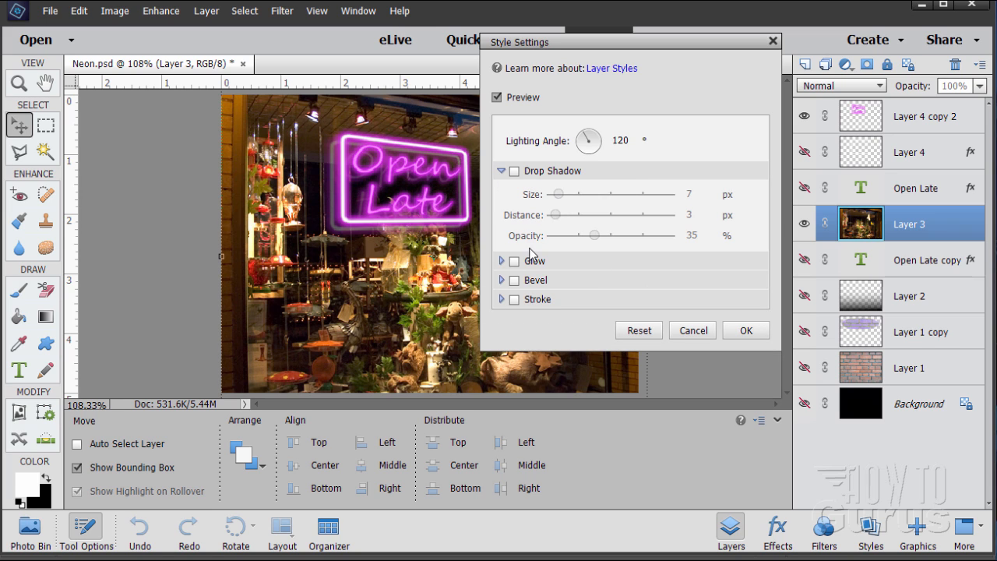
{"action": "left_click", "coordinate": [502, 261]}
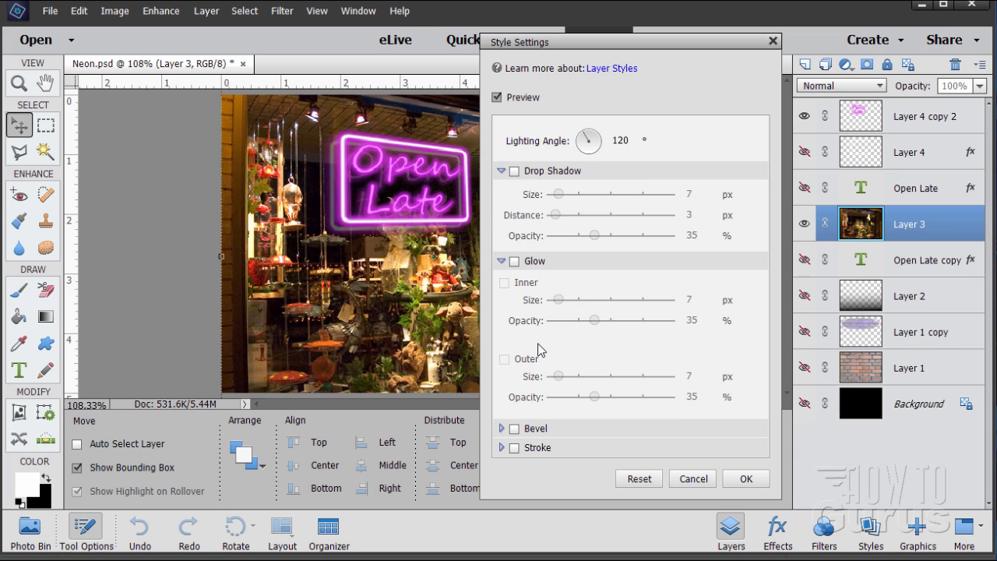
{"action": "left_click", "coordinate": [501, 261]}
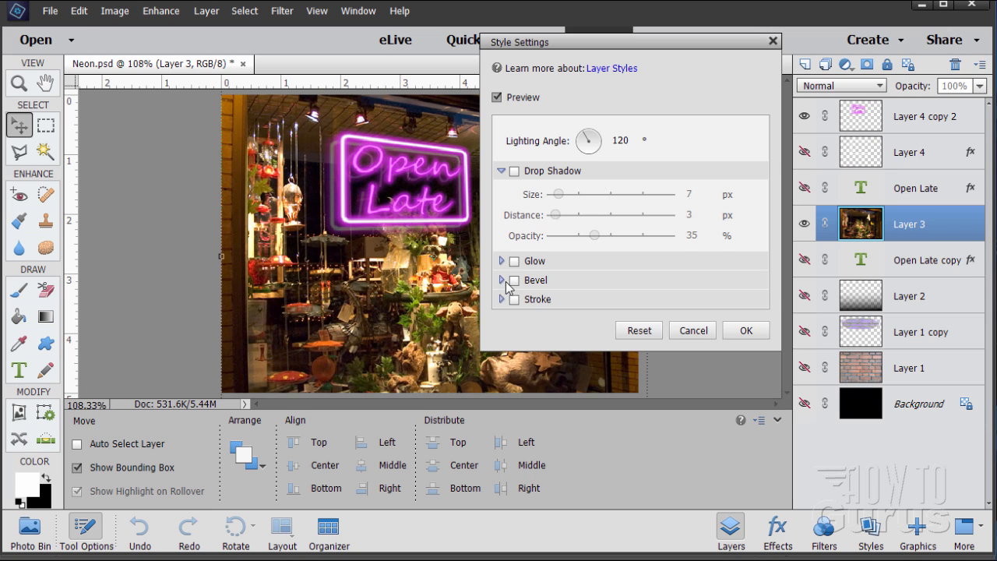
{"action": "left_click", "coordinate": [501, 280]}
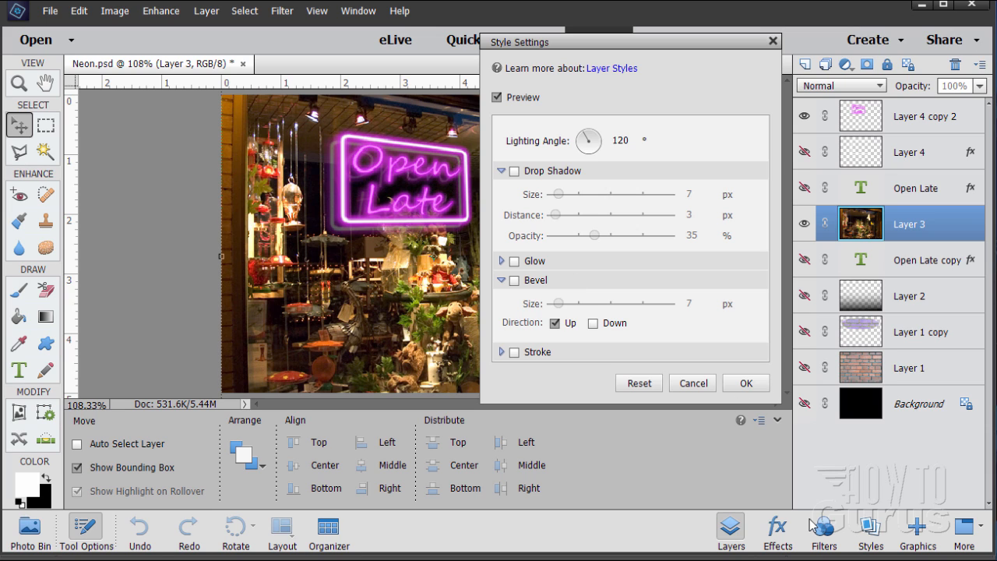
{"action": "left_click", "coordinate": [502, 279]}
{"action": "left_click", "coordinate": [502, 299]}
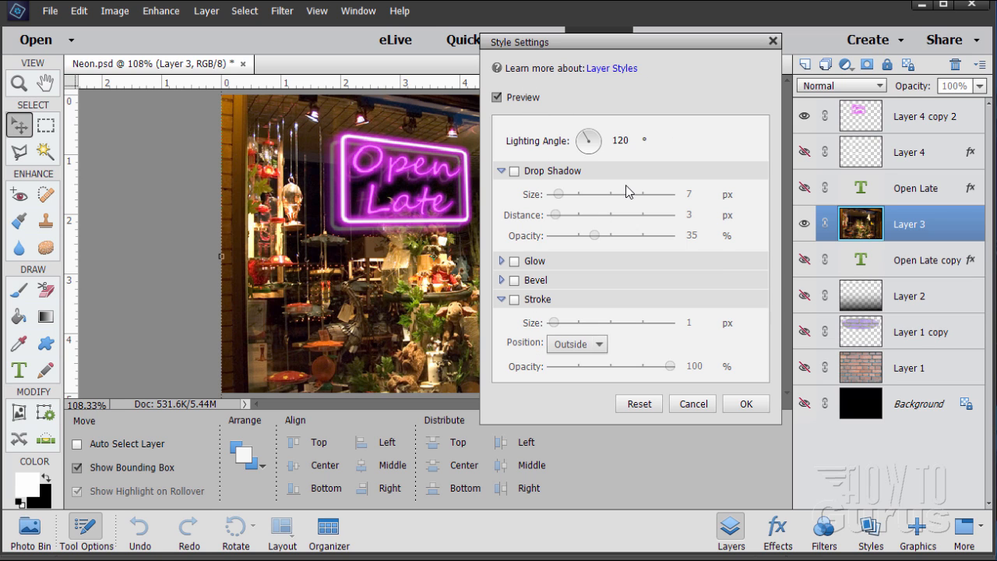
{"action": "left_click", "coordinate": [693, 405]}
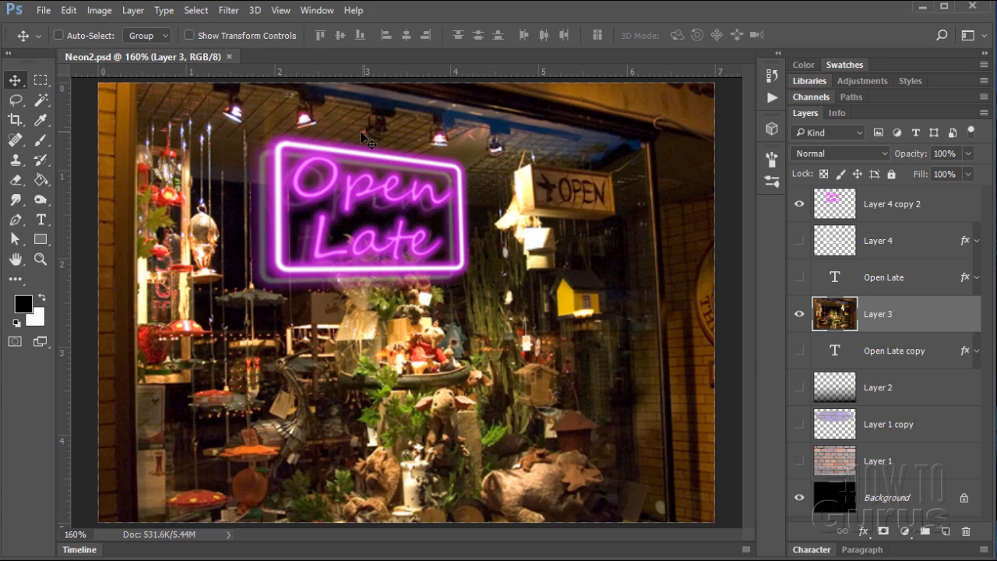
- Switch to Photoshop, open the Bevel & Emboss layer style for Layer 3 and review its bevel style choices
{"action": "left_click", "coordinate": [133, 10]}
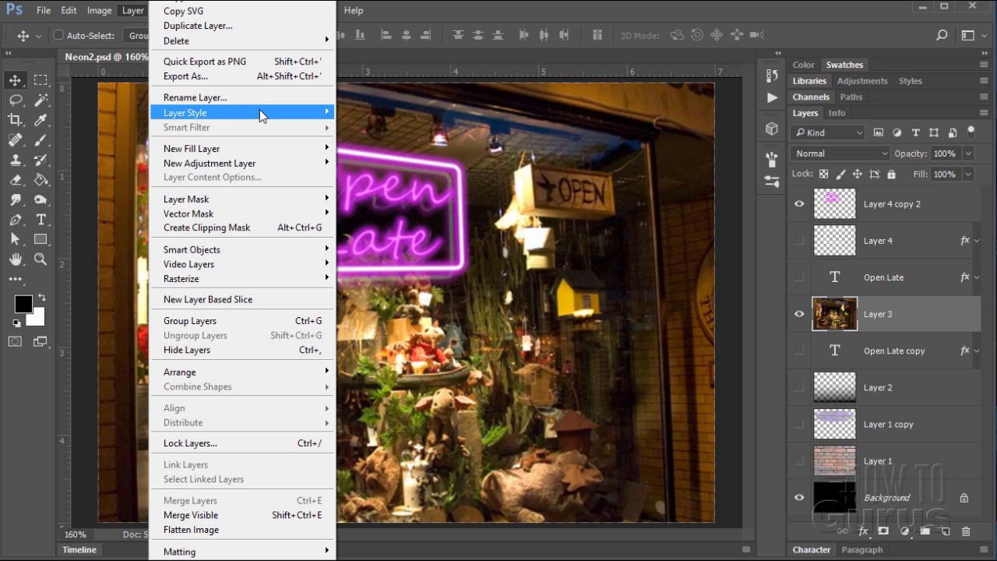
{"action": "mouse_move", "coordinate": [259, 113]}
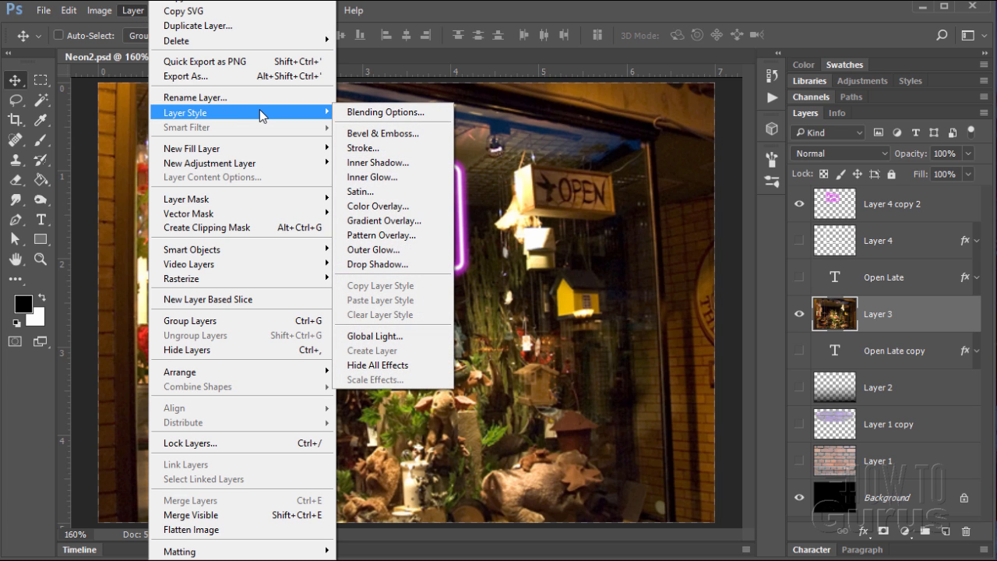
{"action": "left_click", "coordinate": [381, 134]}
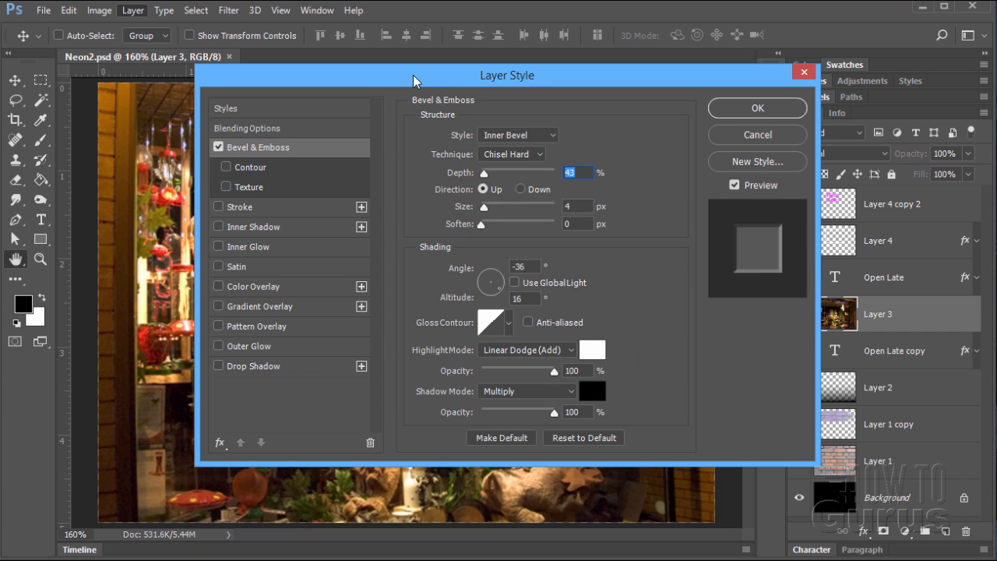
{"action": "left_click_drag", "start_coordinate": [413, 75], "coordinate": [456, 73]}
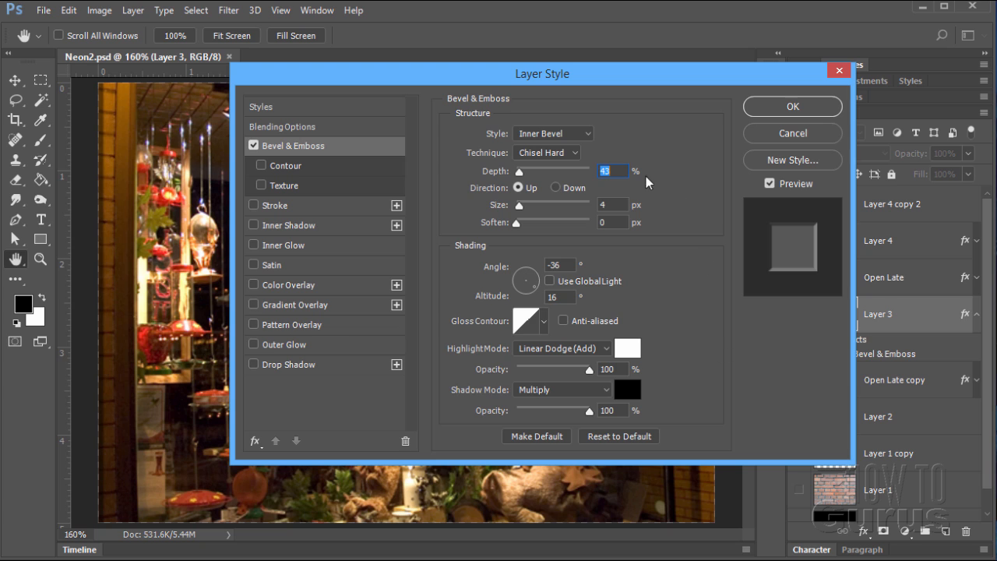
{"action": "left_click", "coordinate": [588, 135]}
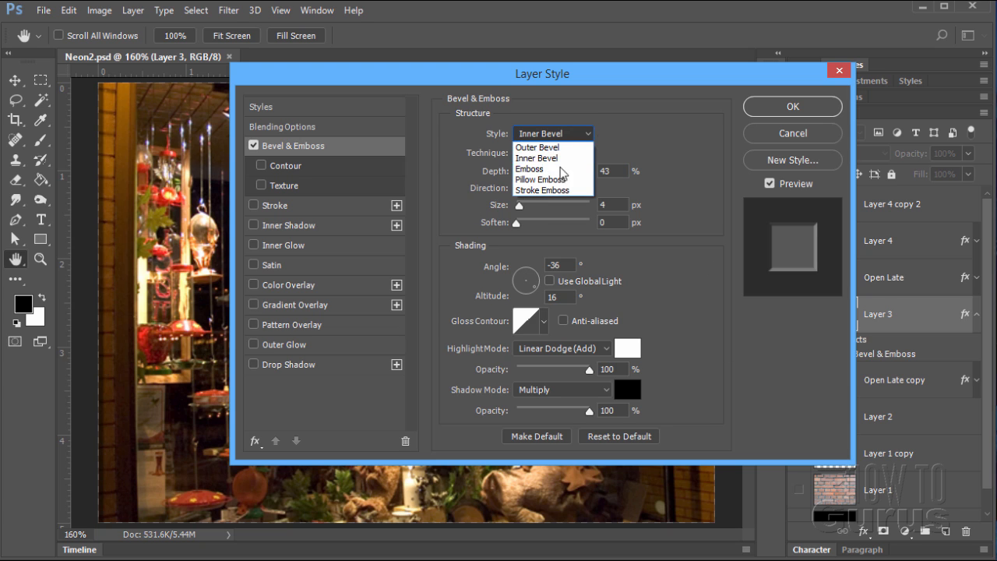
{"action": "left_click", "coordinate": [588, 156]}
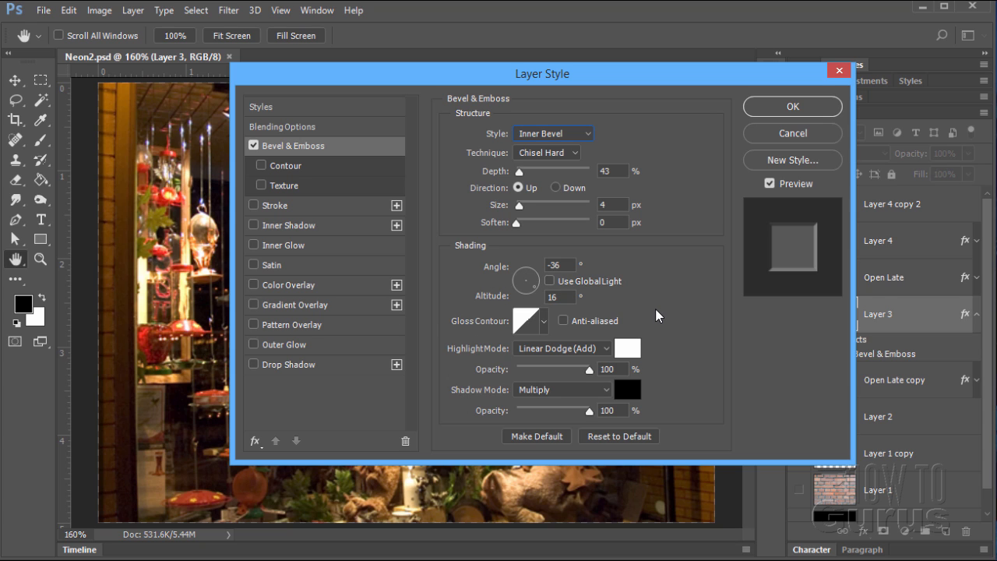
- Turn off Bevel & Emboss and review the Stroke, Inner Shadow and Inner Glow settings, leaving these effects off
{"action": "left_click", "coordinate": [250, 144]}
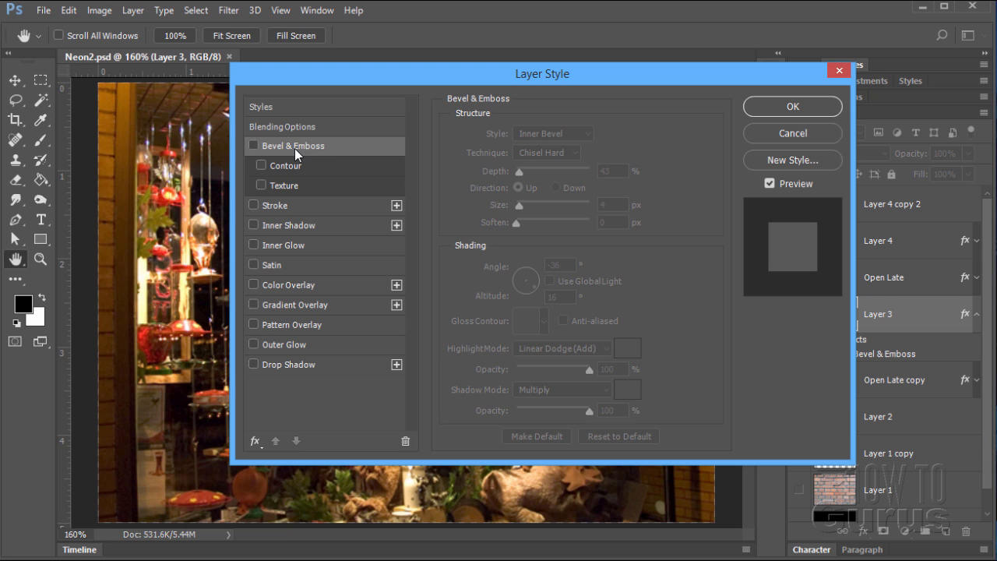
{"action": "left_click", "coordinate": [302, 209]}
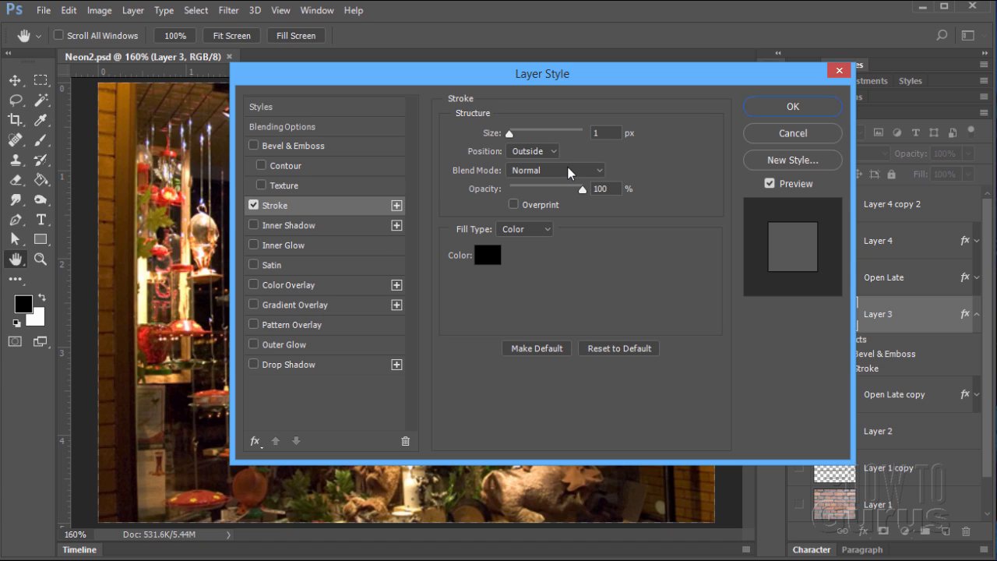
{"action": "left_click", "coordinate": [304, 223]}
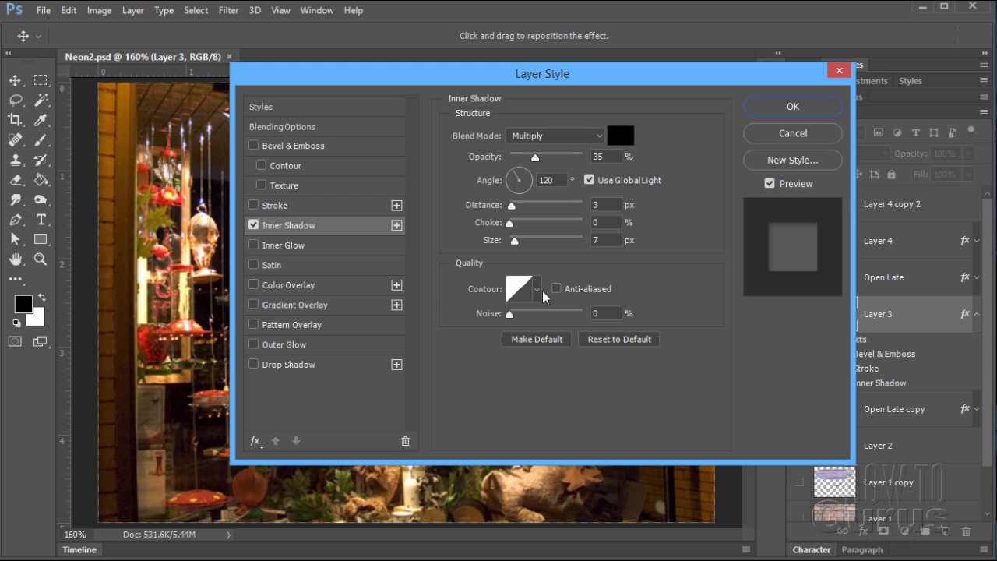
{"action": "left_click", "coordinate": [251, 226]}
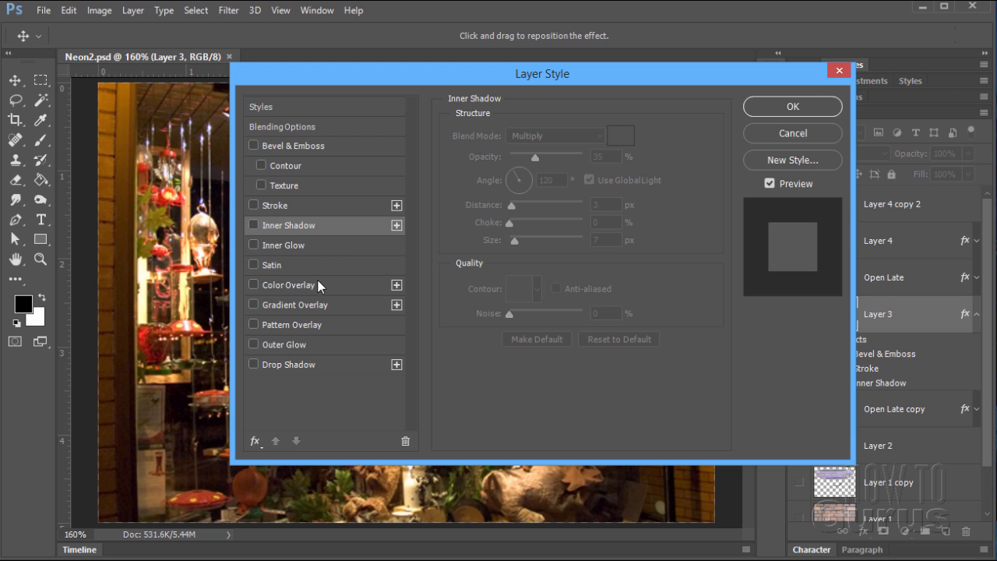
{"action": "left_click", "coordinate": [307, 247]}
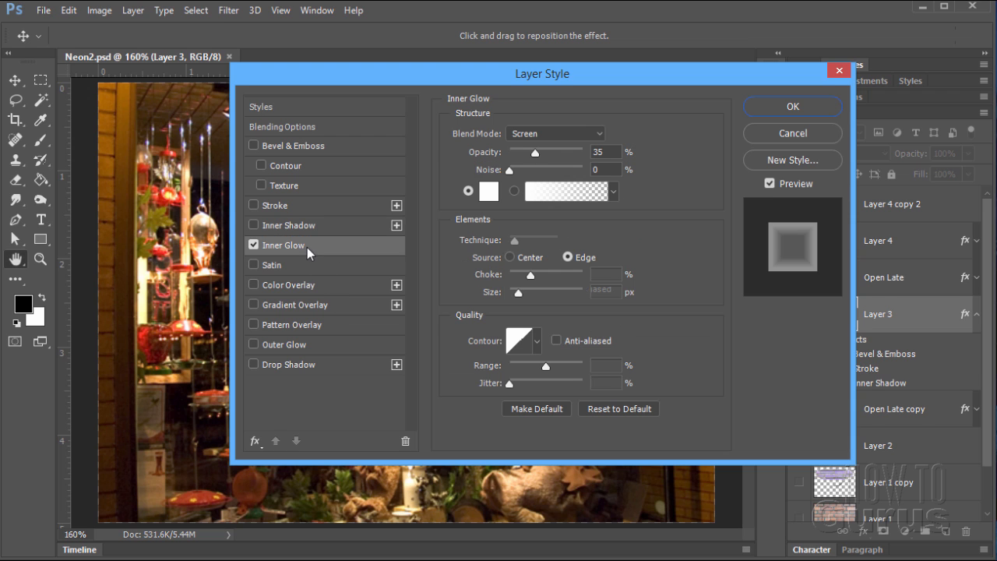
{"action": "left_click", "coordinate": [257, 244]}
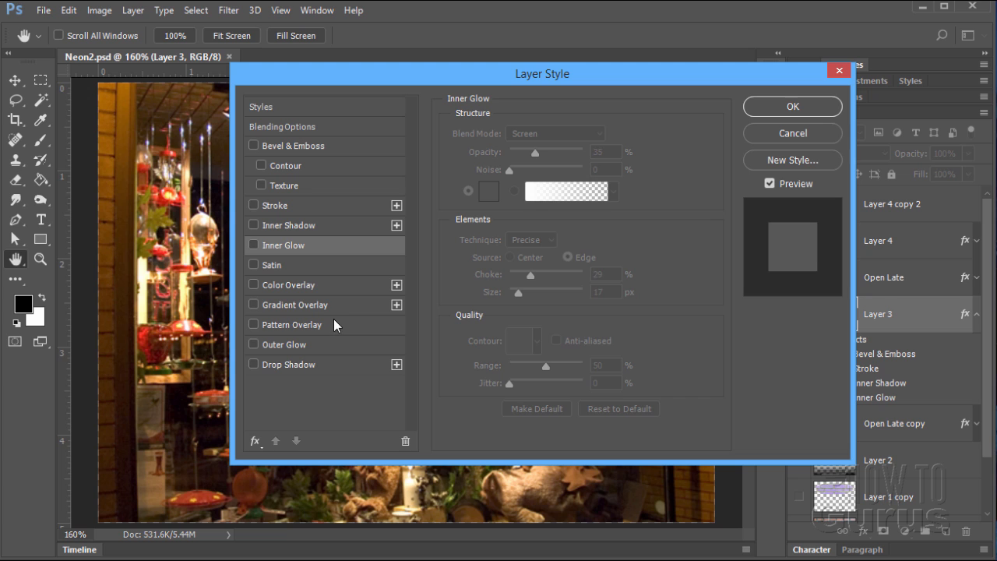
- Review the Drop Shadow settings with its contour presets and the Bevel & Emboss settings, and cancel the layer style
{"action": "left_click", "coordinate": [298, 368]}
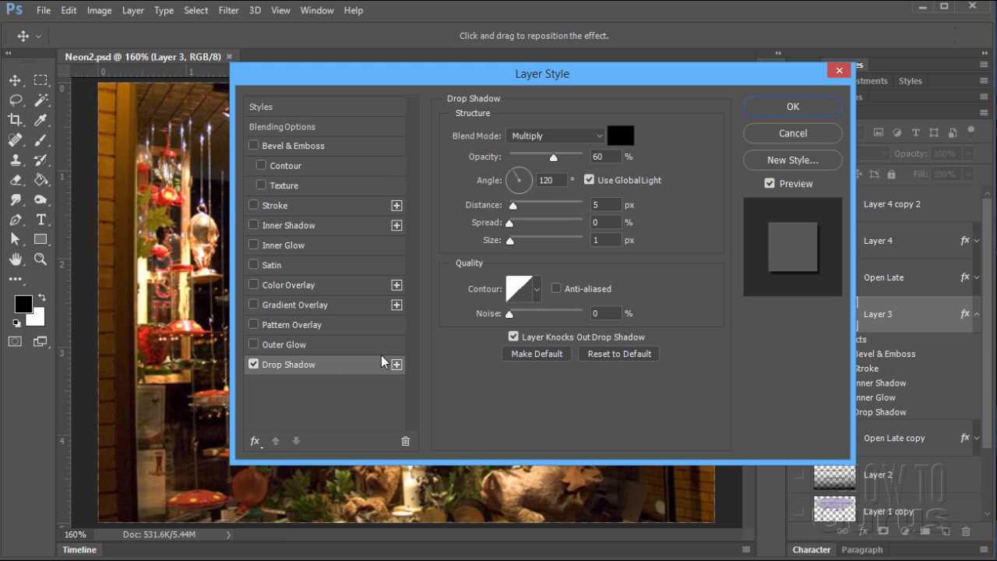
{"action": "left_click", "coordinate": [537, 290]}
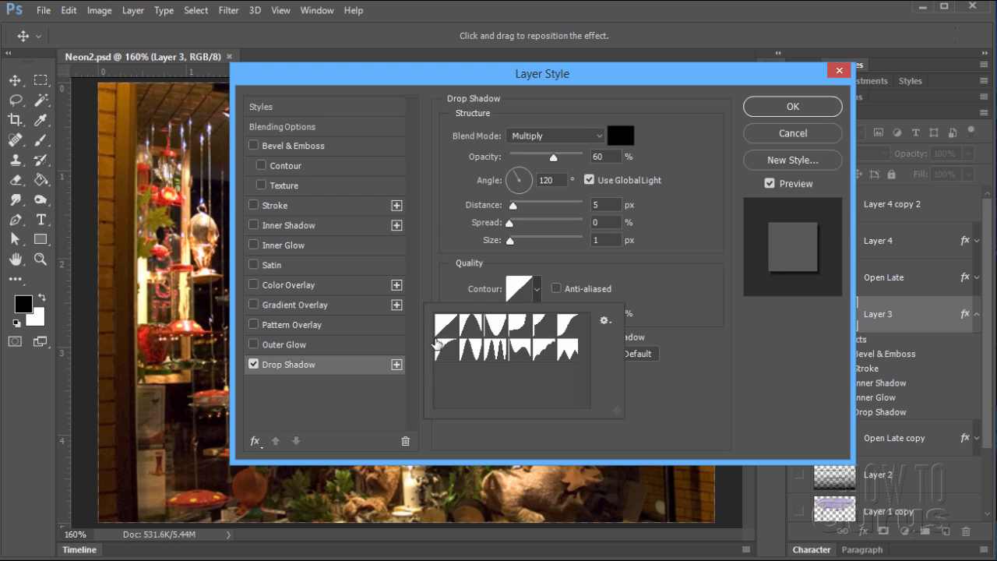
{"action": "left_click", "coordinate": [655, 295]}
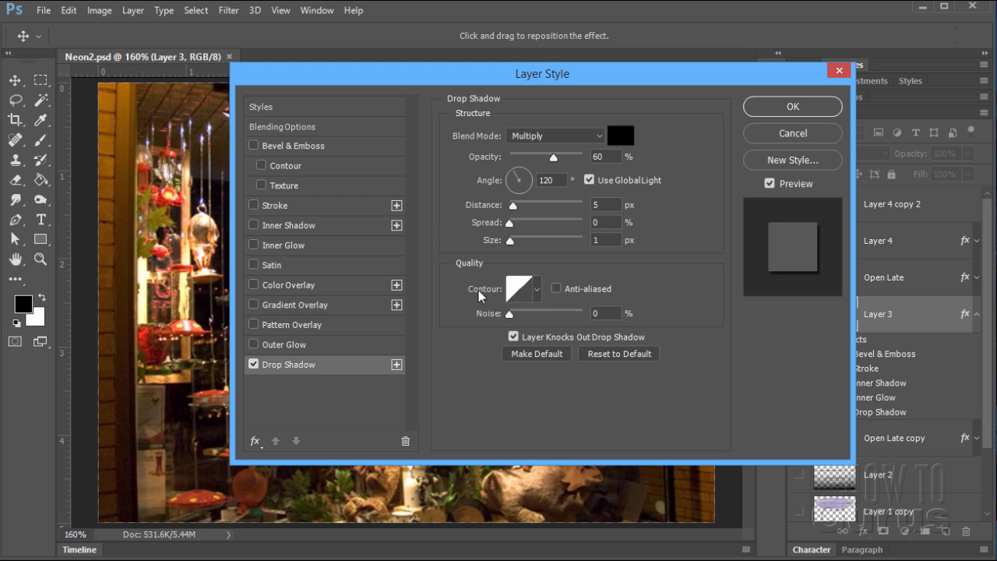
{"action": "left_click", "coordinate": [277, 147]}
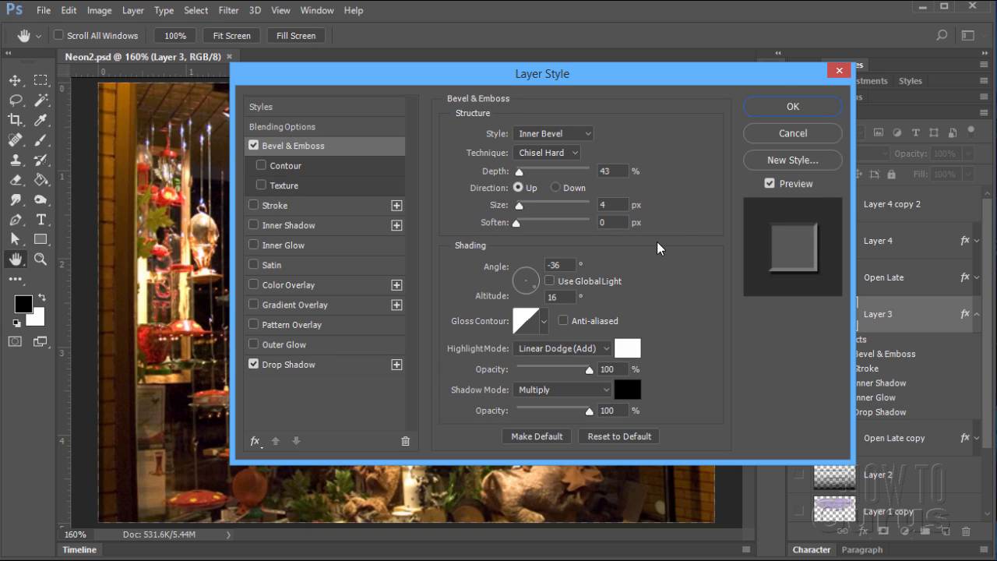
{"action": "left_click", "coordinate": [777, 128]}
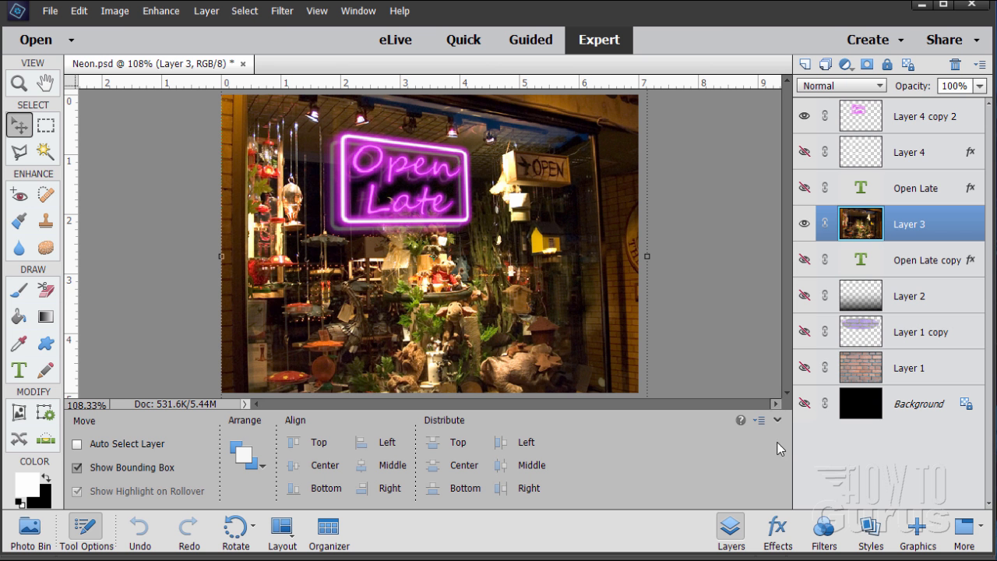
- Show the Bevels category of the styles library in Photoshop Elements, and switch back to Photoshop
{"action": "left_click", "coordinate": [871, 529]}
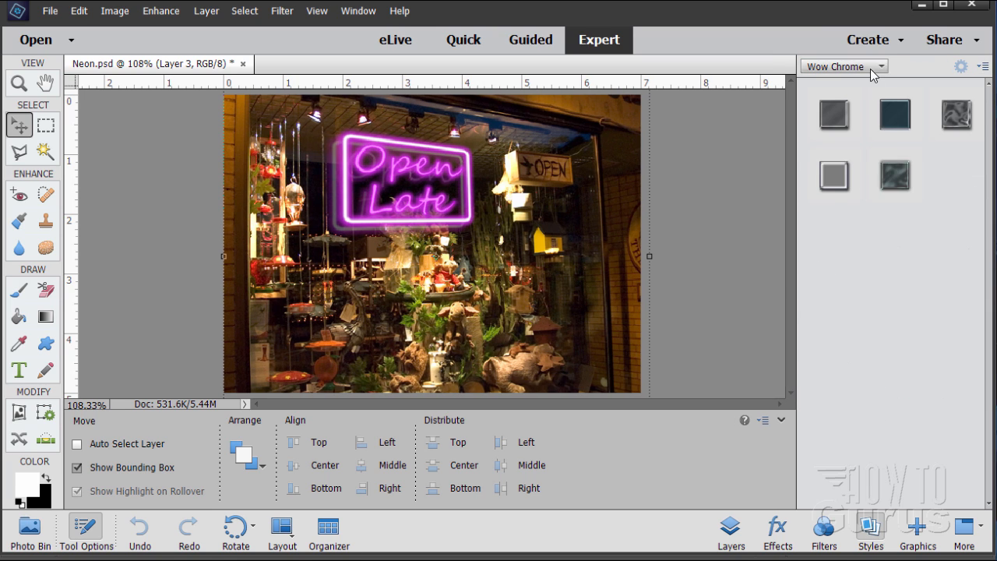
{"action": "left_click", "coordinate": [845, 67]}
{"action": "left_click", "coordinate": [841, 81]}
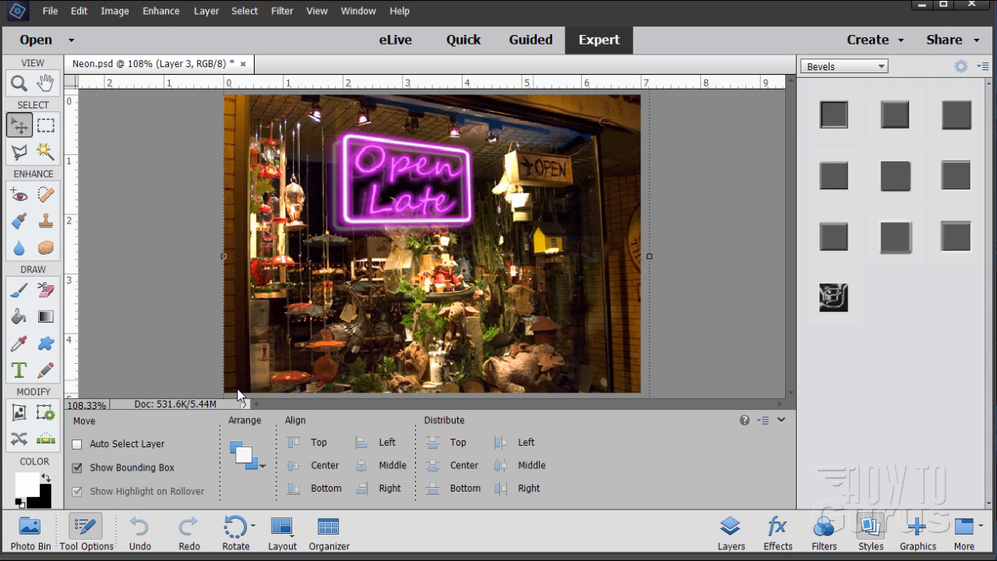
{"action": "mouse_move", "coordinate": [138, 558]}
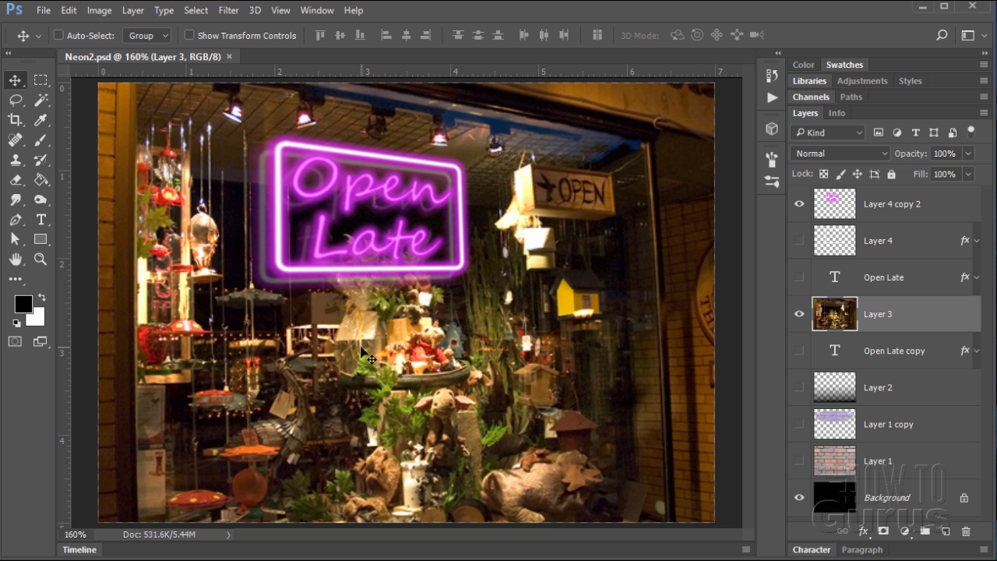
- Review Photoshop's type commands and its image color modes, including CMYK Color
{"action": "left_click", "coordinate": [163, 11]}
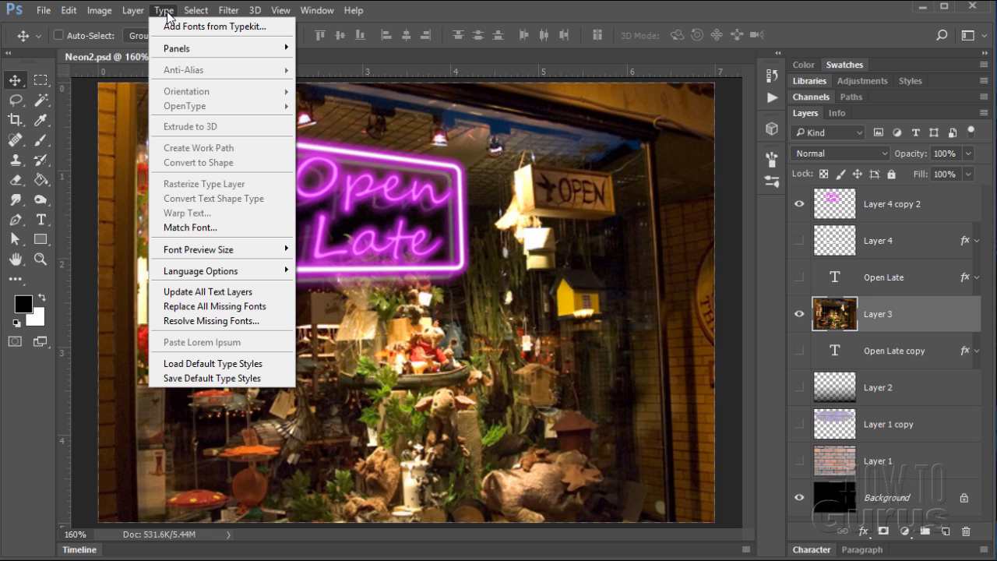
{"action": "mouse_move", "coordinate": [99, 11]}
{"action": "mouse_move", "coordinate": [104, 30]}
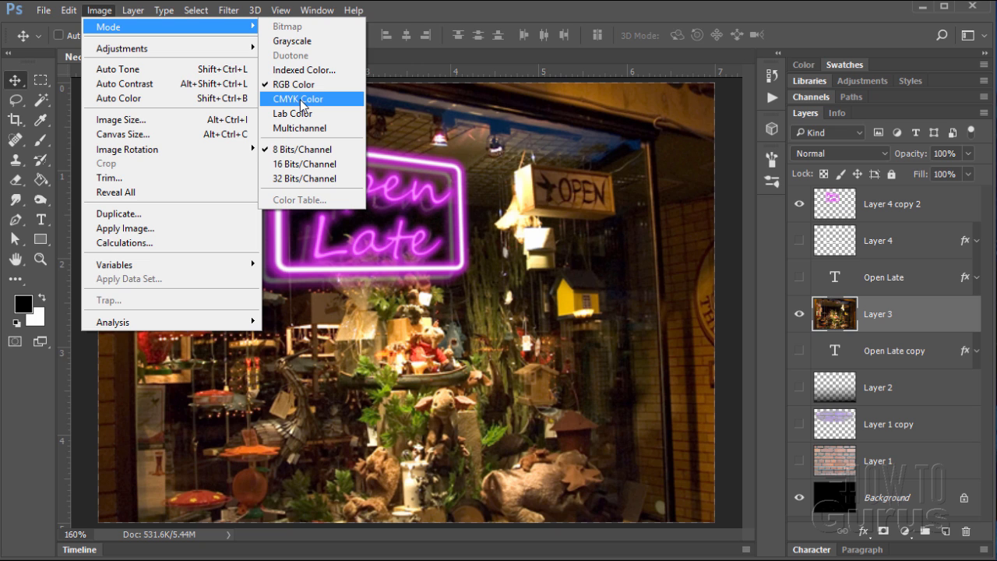
- Switch to Photoshop Elements and move its window so that Photoshop shows behind it for comparison
{"action": "left_click", "coordinate": [87, 372]}
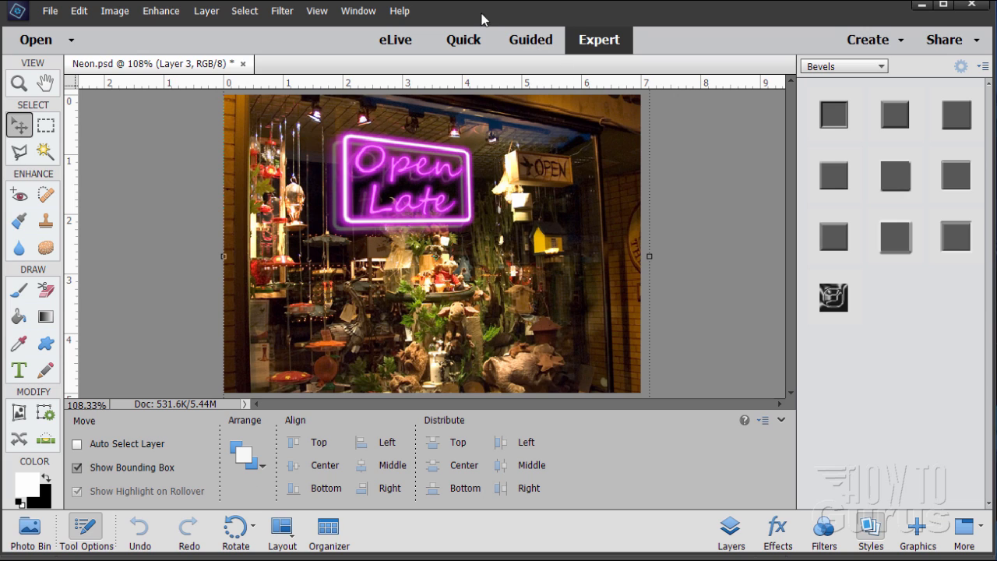
{"action": "left_click_drag", "start_coordinate": [482, 19], "coordinate": [615, 145]}
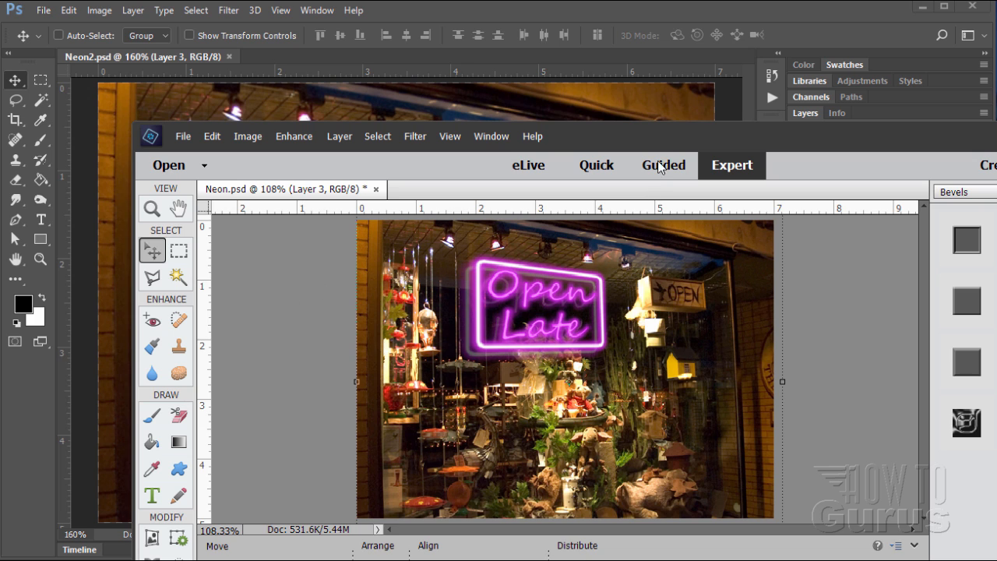
{"action": "left_click_drag", "start_coordinate": [638, 147], "coordinate": [611, 117]}
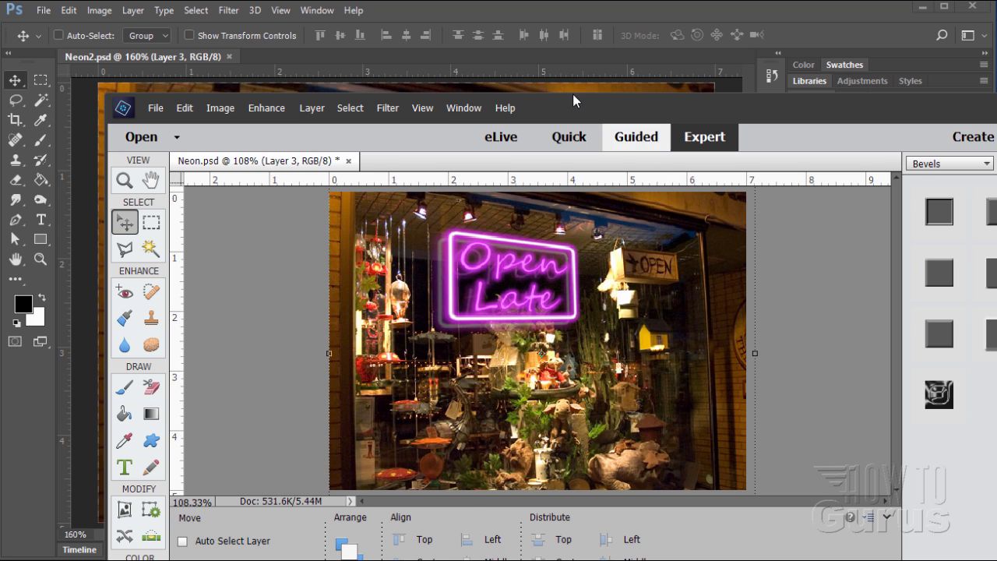
- Bring Photoshop to the front, return to Photoshop Elements and reposition its window over the Photoshop workspace
{"action": "left_click", "coordinate": [489, 13]}
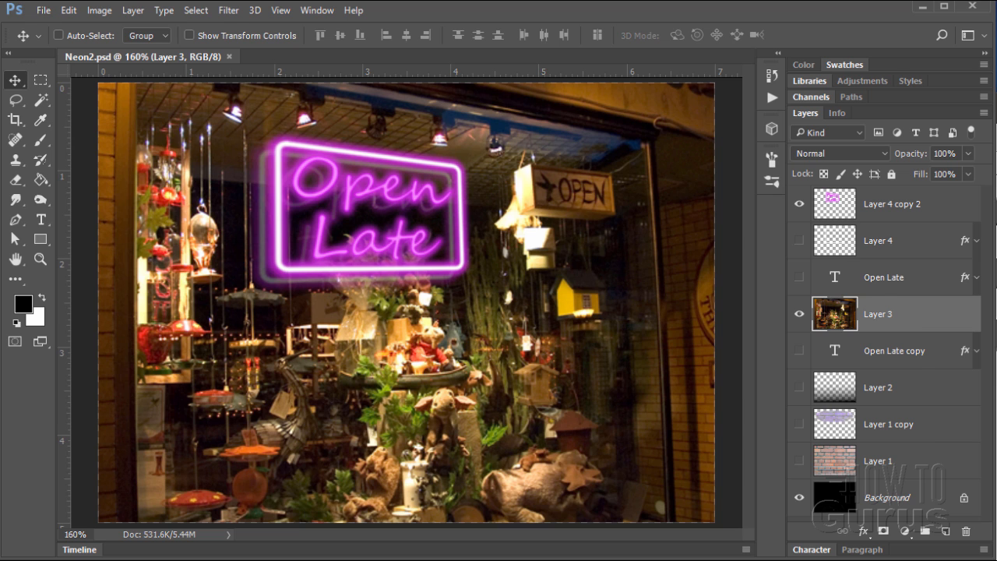
{"action": "left_click", "coordinate": [154, 559]}
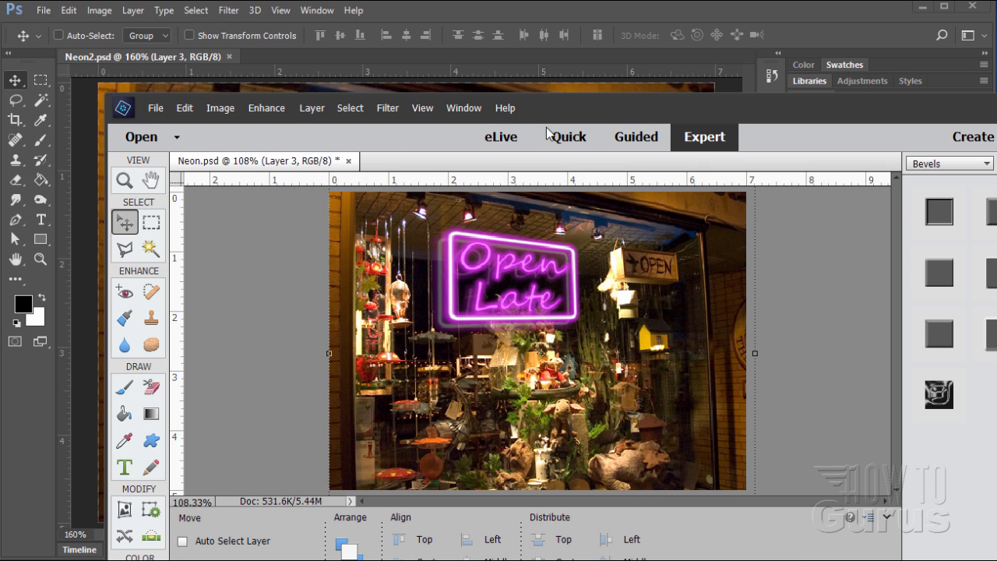
{"action": "left_click_drag", "start_coordinate": [543, 119], "coordinate": [571, 140]}
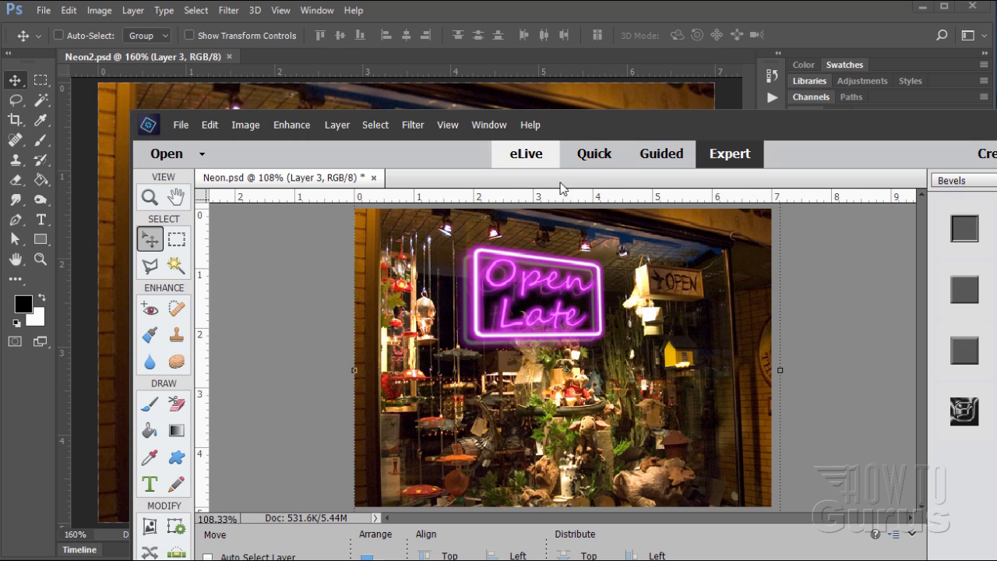